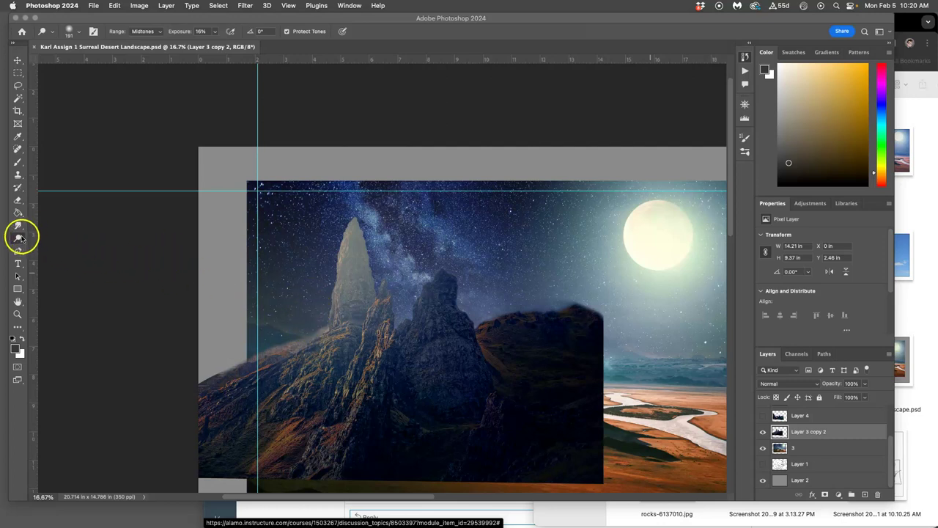
Set up the Dodge tool with the Soft Round Pressure Size brush and 17% exposure.
left_click(19, 238)
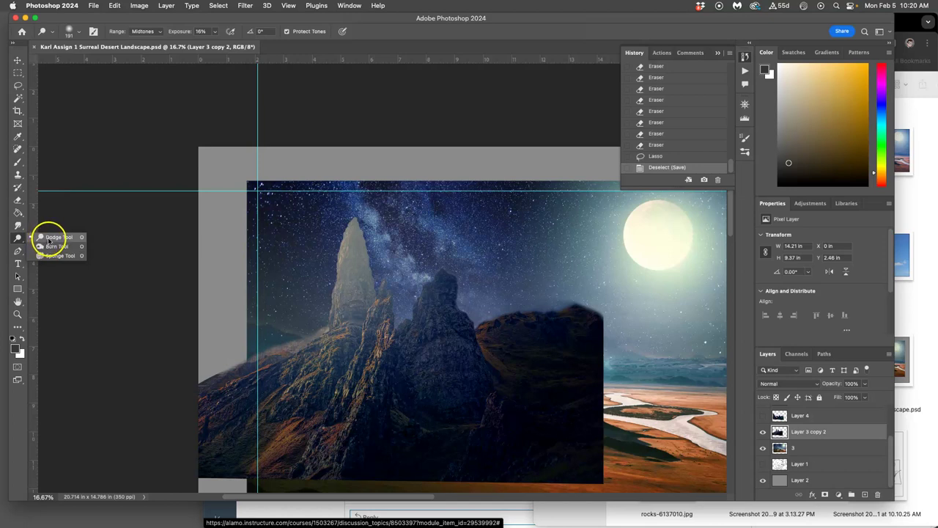
left_click(50, 239)
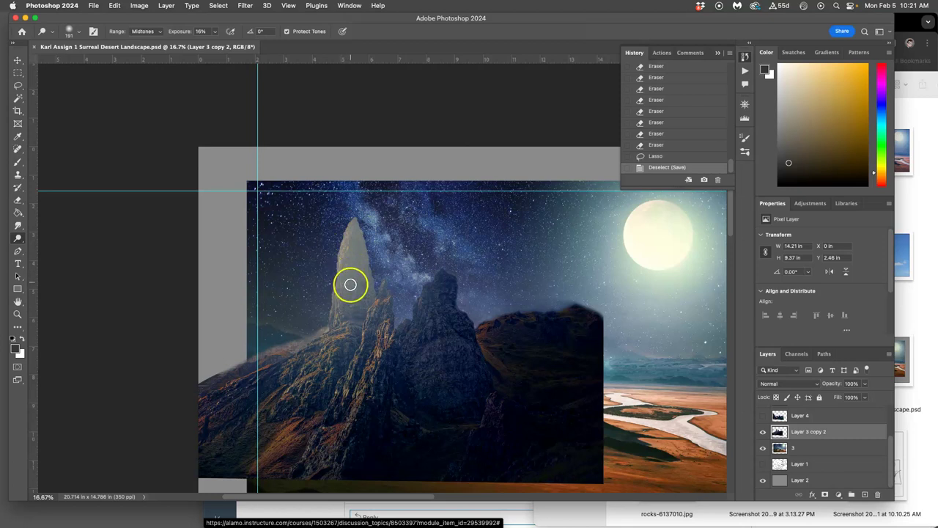
left_click(80, 34)
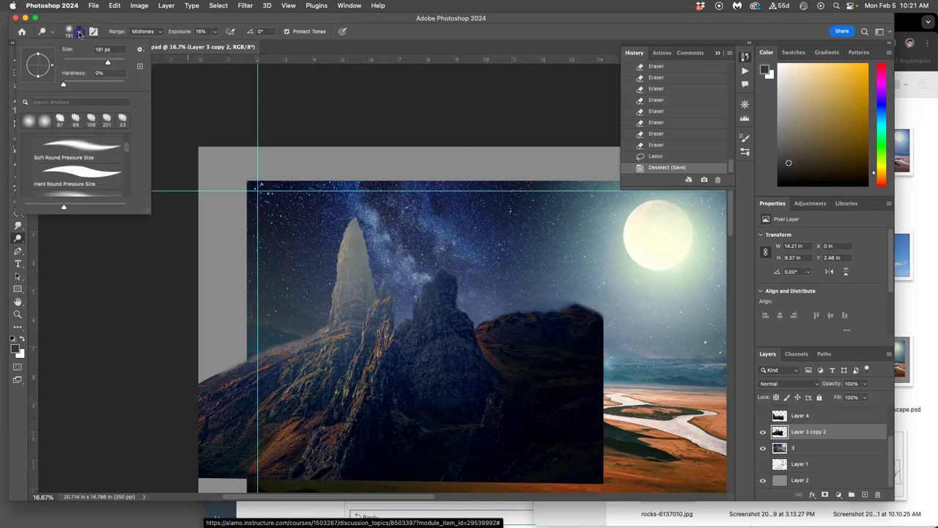
left_click(78, 150)
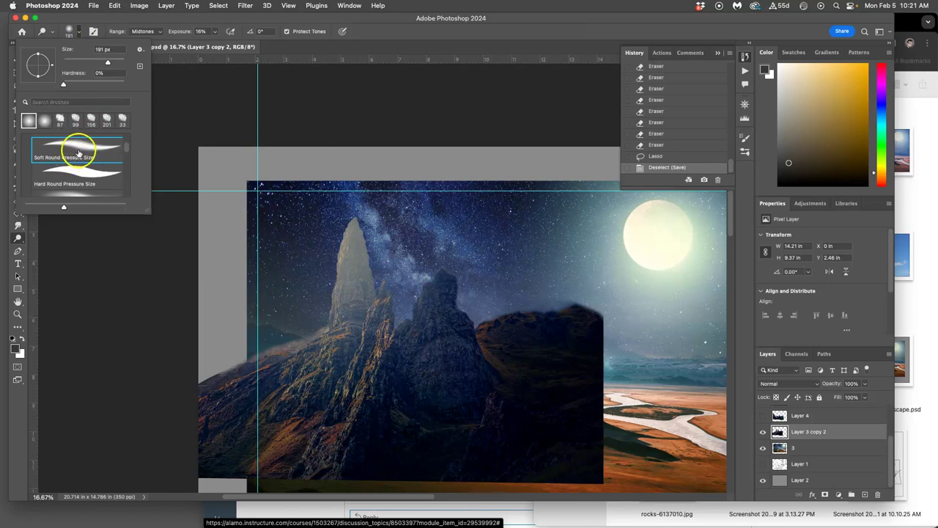
mouse_move(127, 149)
left_mouse_down()
mouse_move(128, 136)
mouse_move(127, 146)
left_mouse_up()
left_click(51, 155)
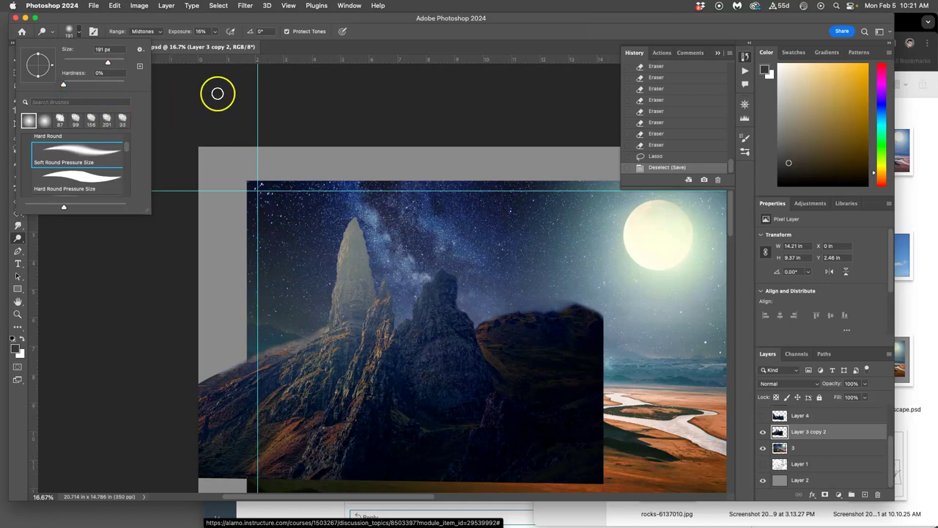
left_click(214, 31)
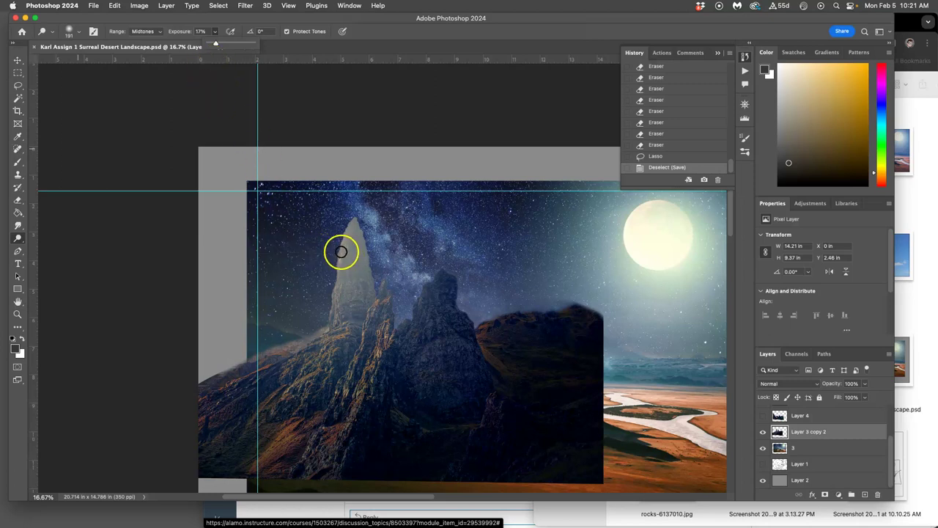
Lighten the tall rock spire on Layer 3 copy 2 with Dodge strokes, following its moon-facing edge up to the tip.
mouse_move(341, 251)
left_mouse_down()
mouse_move(346, 206)
mouse_move(356, 242)
left_mouse_up()
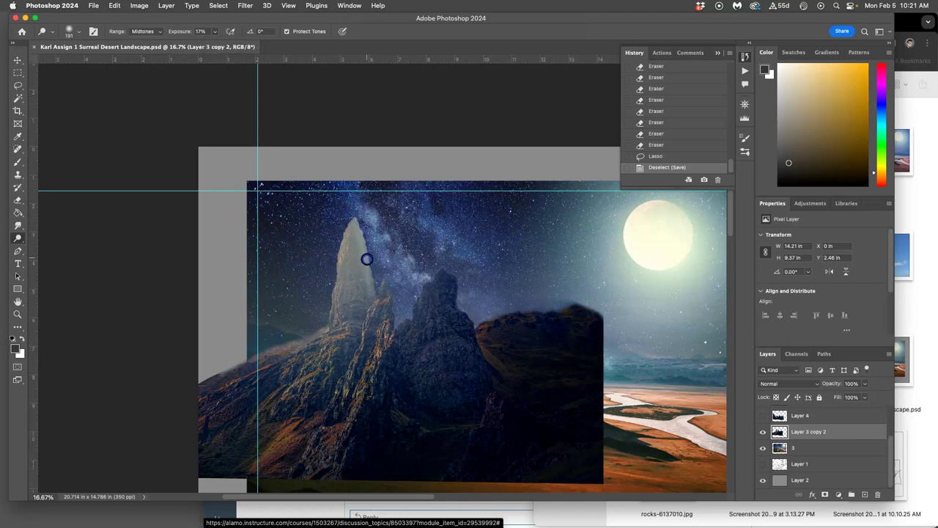
left_click_drag(354, 229, 368, 299)
scroll(365, 275, "up", 5)
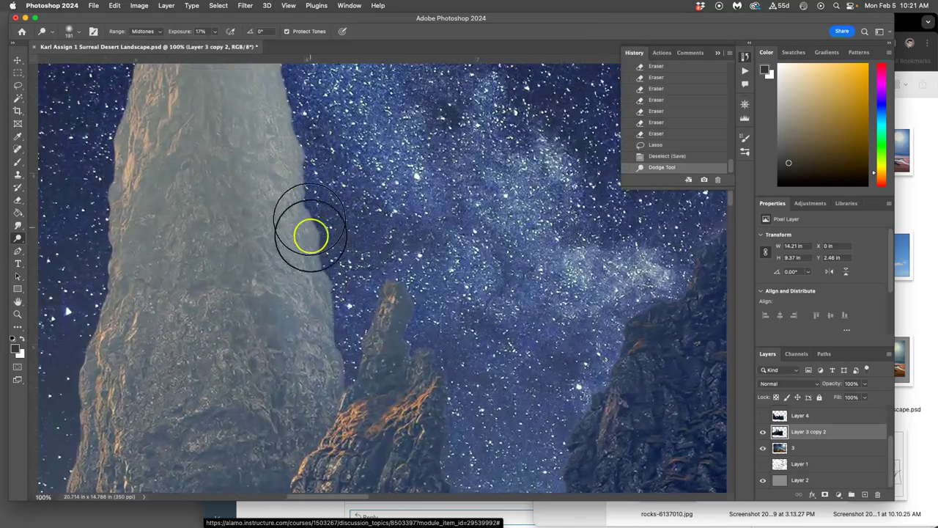
mouse_move(302, 184)
left_mouse_down()
mouse_move(314, 326)
mouse_move(292, 183)
mouse_move(301, 287)
mouse_move(308, 266)
left_mouse_up()
mouse_move(314, 224)
left_mouse_down()
mouse_move(343, 342)
mouse_move(342, 382)
left_mouse_up()
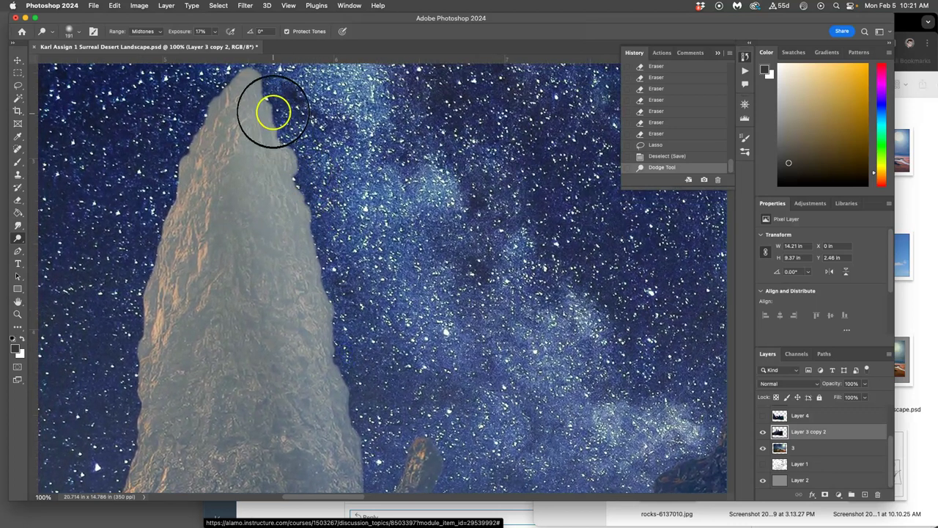
mouse_move(274, 110)
left_mouse_down()
mouse_move(354, 463)
mouse_move(345, 367)
mouse_move(284, 123)
left_mouse_up()
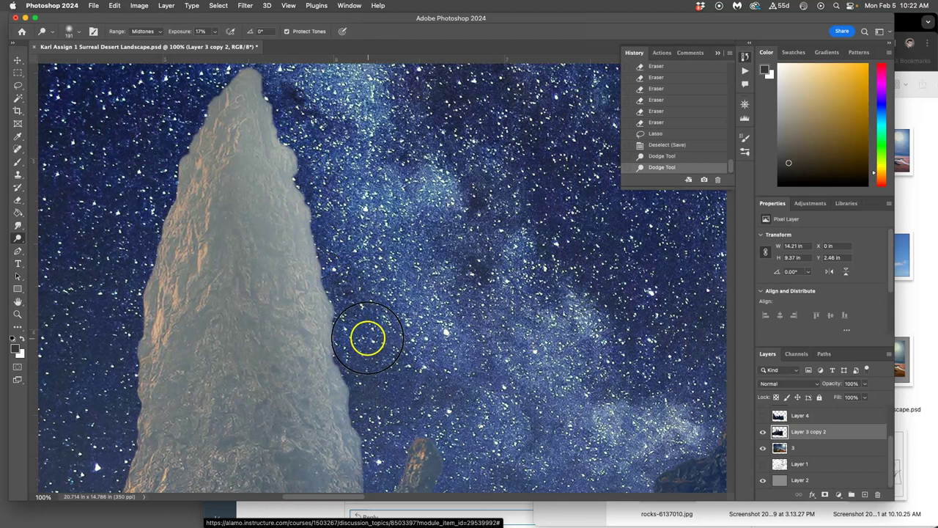
Dodge the moon-facing edges of the small pointed rock and the dark central peak beside the tall spire.
scroll(364, 308, "down", 10)
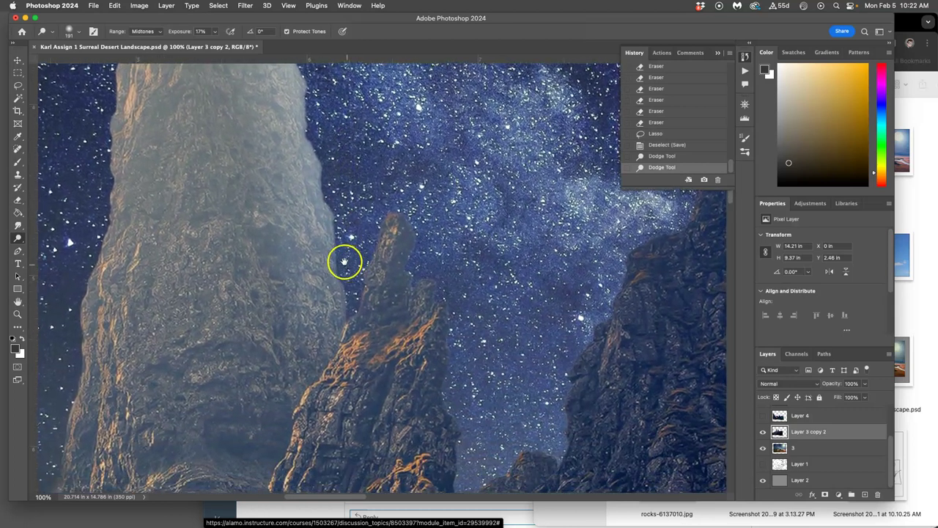
mouse_move(341, 259)
left_mouse_down()
mouse_move(383, 210)
mouse_move(403, 224)
mouse_move(402, 301)
left_mouse_up()
mouse_move(429, 258)
left_mouse_down()
mouse_move(444, 444)
mouse_move(450, 339)
left_mouse_up()
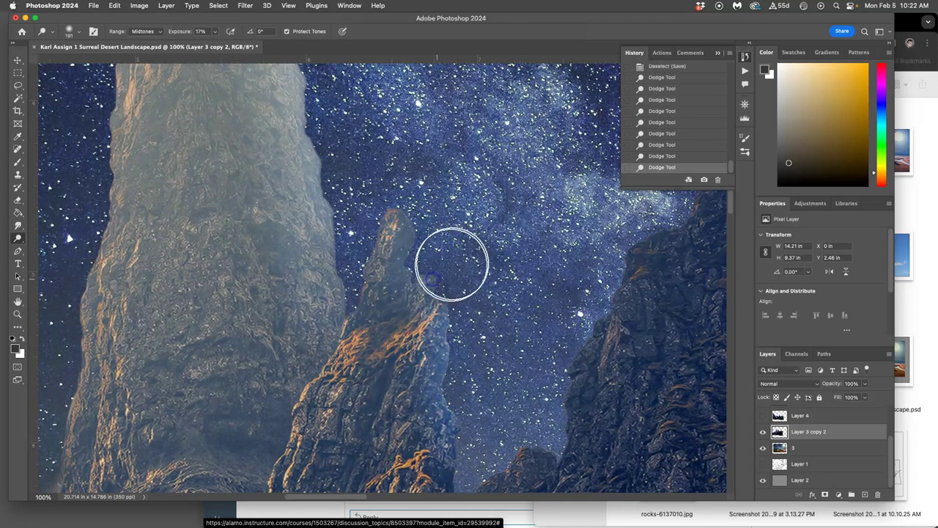
left_click_drag(462, 258, 339, 208)
mouse_move(529, 187)
left_mouse_down()
mouse_move(551, 190)
mouse_move(487, 286)
mouse_move(532, 218)
mouse_move(400, 344)
left_mouse_up()
left_click_drag(555, 275, 550, 412)
mouse_move(516, 260)
left_mouse_down()
mouse_move(552, 359)
mouse_move(545, 293)
left_mouse_up()
Undo all the Dodge strokes on the rocks, back to the saved deselect state.
key("super+minus")
key("super+minus")
key("super+minus")
key("super+minus")
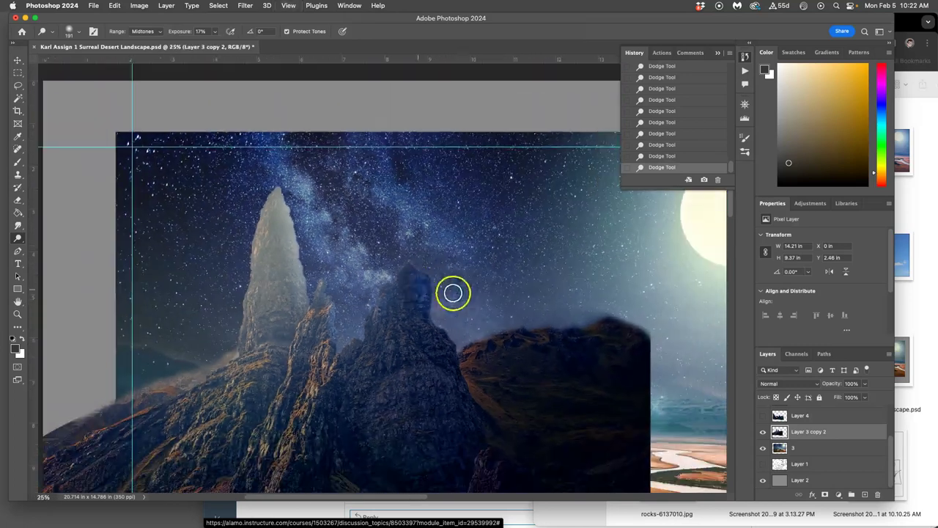
key("super+z")
key("super+z")
key("super+z")
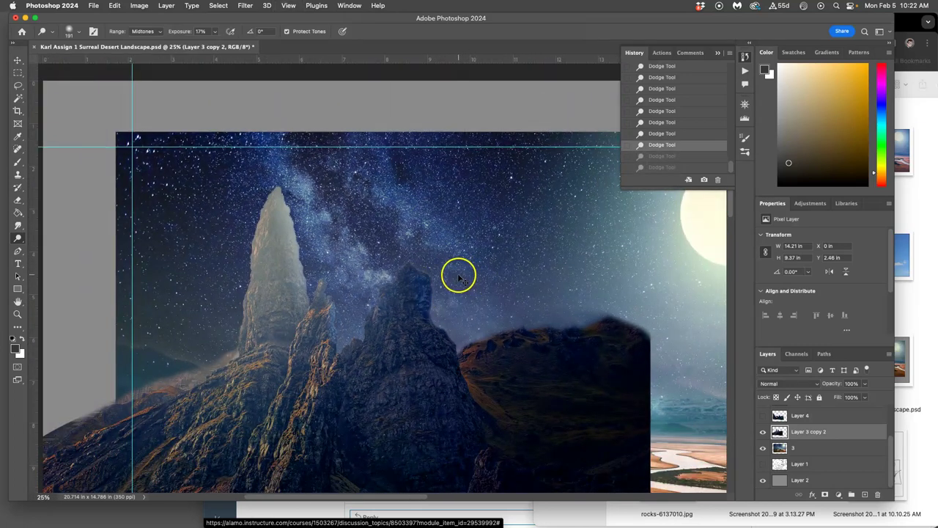
key("super+z")
key("super+z")
key("super+z")
key("super+z")
key("super+z")
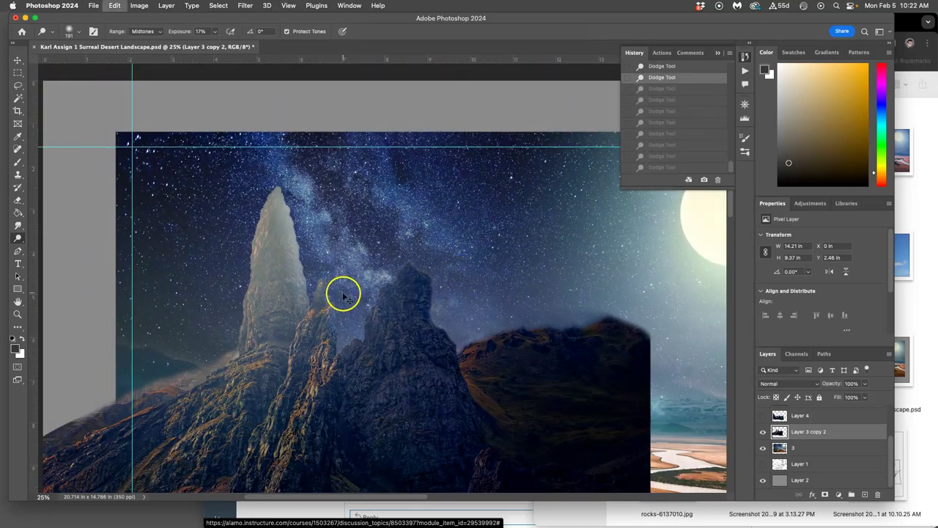
key("super+z")
key("super+z")
key("super+z")
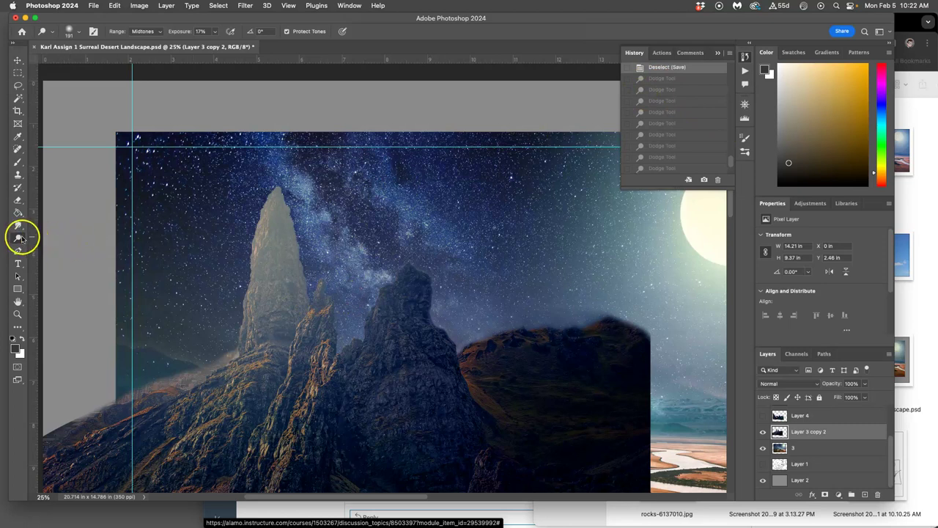
Switch to the Burn tool and darken the tall spire from its tip down along the side away from the moon.
left_click_drag(18, 238, 44, 247)
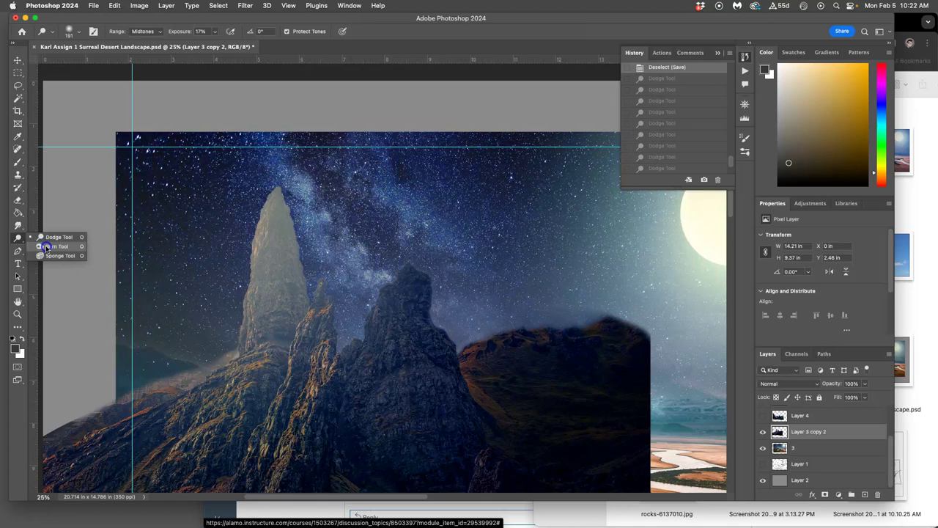
left_click_drag(46, 247, 46, 246)
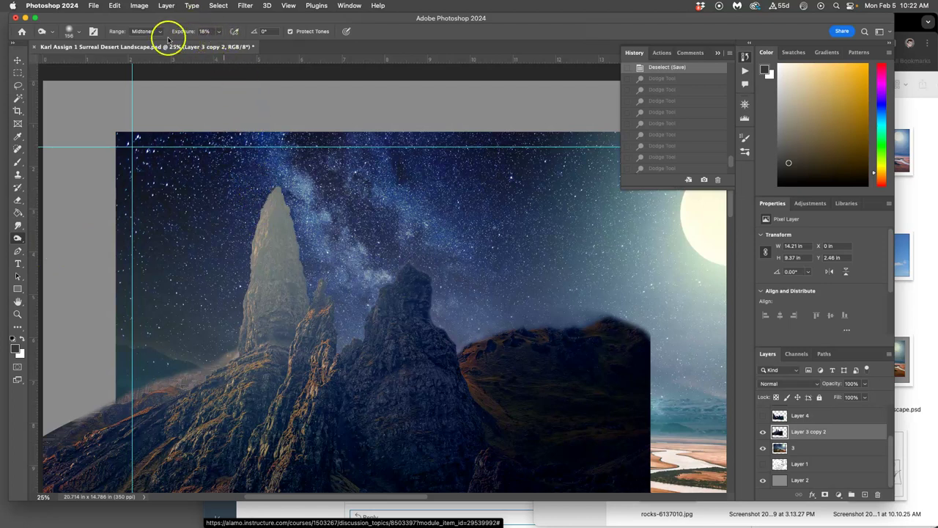
left_click(81, 33)
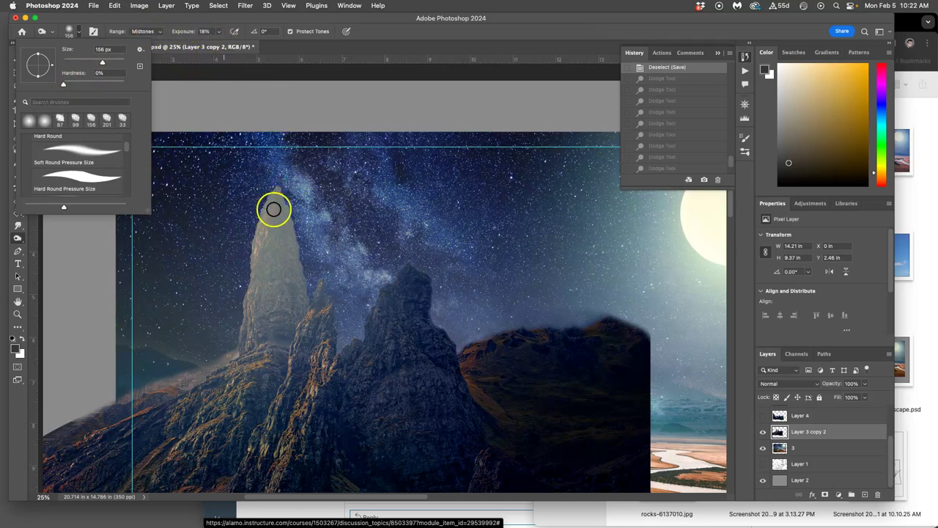
left_click(269, 178)
left_click_drag(270, 178, 278, 203)
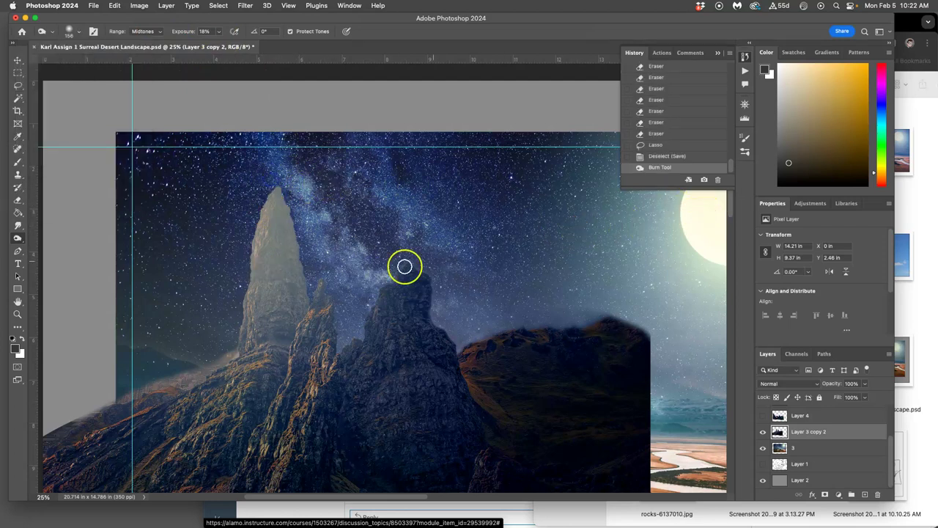
left_click(270, 267)
mouse_move(270, 266)
left_mouse_down()
mouse_move(264, 322)
mouse_move(275, 329)
mouse_move(282, 306)
mouse_move(285, 314)
mouse_move(276, 223)
mouse_move(263, 259)
left_mouse_up()
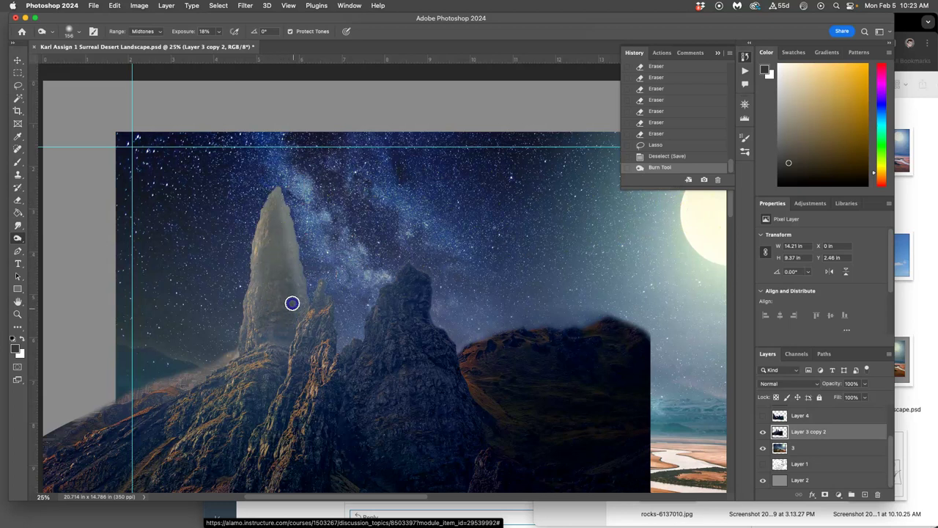
left_click_drag(266, 238, 256, 334)
Burn further down the middle and along both edges of the tall spire to its base.
key("super+equal")
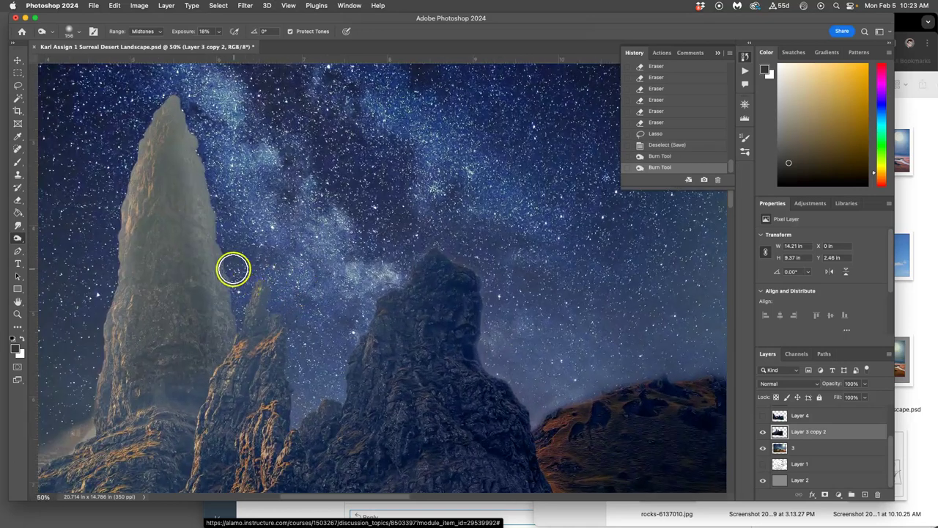
left_click_drag(225, 269, 268, 342)
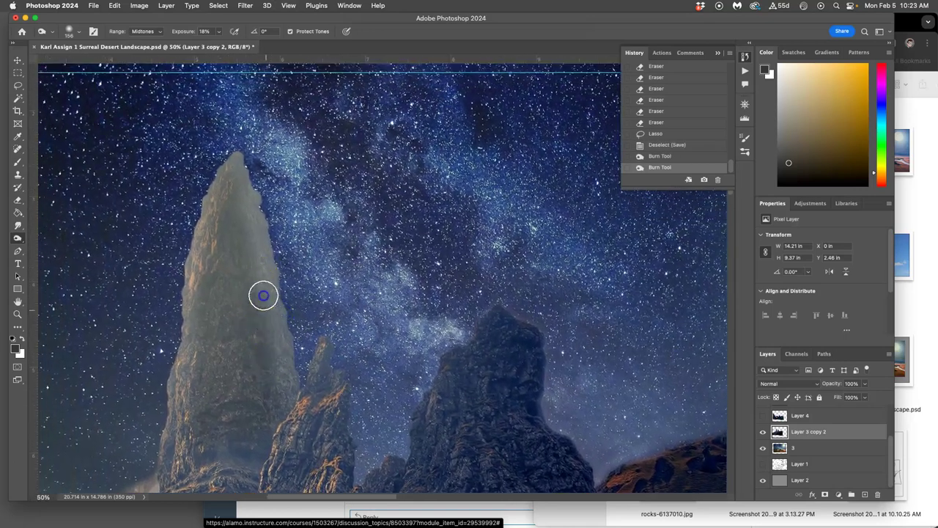
mouse_move(237, 193)
left_mouse_down()
mouse_move(185, 461)
mouse_move(197, 381)
mouse_move(195, 439)
mouse_move(208, 451)
mouse_move(219, 442)
mouse_move(243, 462)
left_mouse_up()
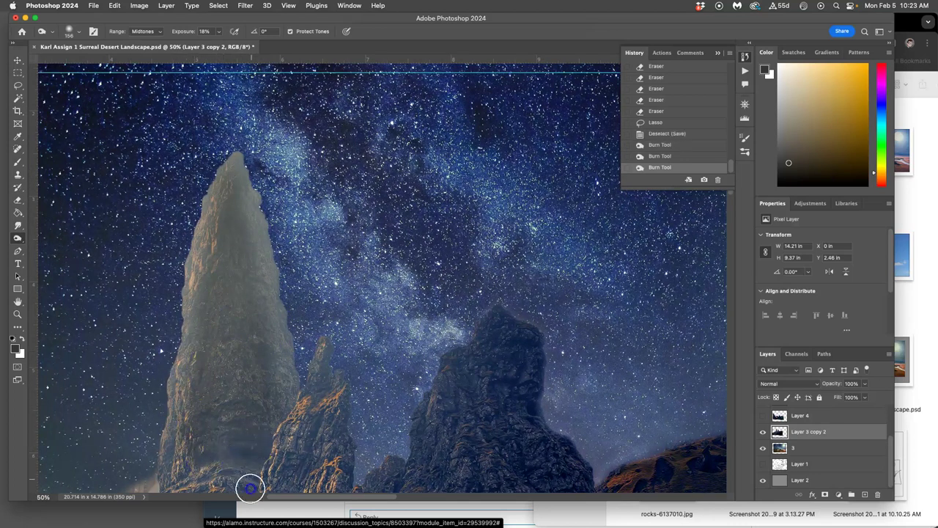
left_click(252, 488)
left_click_drag(273, 374, 328, 320)
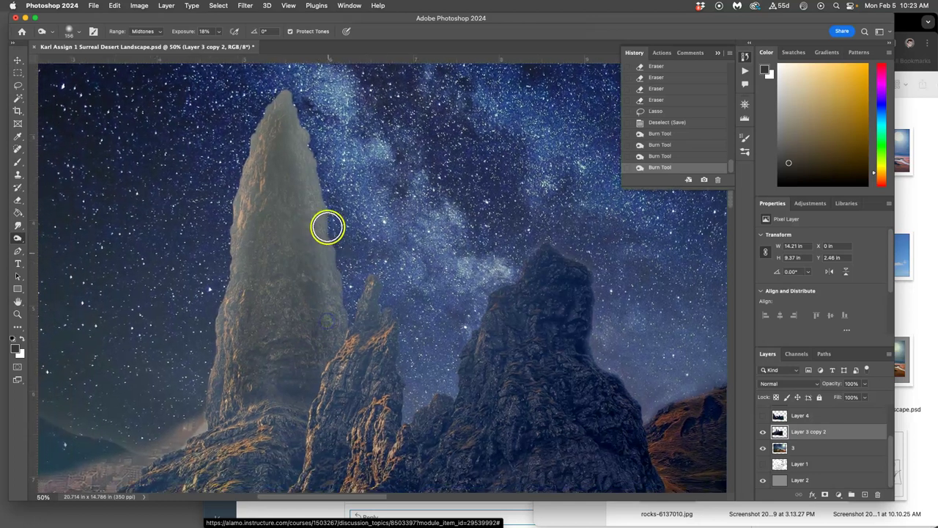
mouse_move(327, 228)
left_mouse_down()
mouse_move(314, 212)
mouse_move(320, 246)
mouse_move(268, 226)
mouse_move(259, 272)
mouse_move(256, 178)
mouse_move(251, 312)
mouse_move(254, 274)
mouse_move(232, 347)
left_mouse_up()
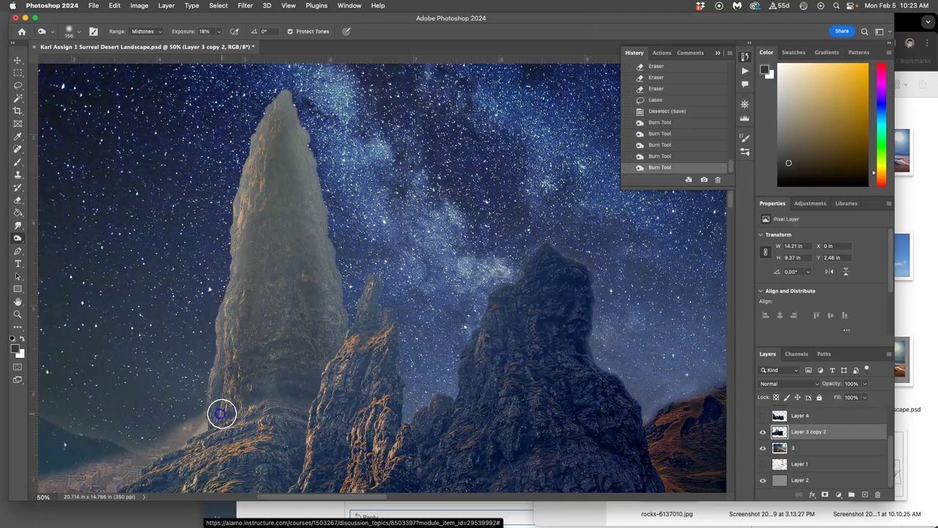
mouse_move(252, 405)
left_mouse_down()
mouse_move(299, 408)
mouse_move(288, 417)
mouse_move(291, 464)
mouse_move(296, 414)
mouse_move(299, 438)
mouse_move(287, 469)
left_mouse_up()
Burn shading into the rocky slope below the tall spire and around the spire's foot.
scroll(287, 469, "down", 5)
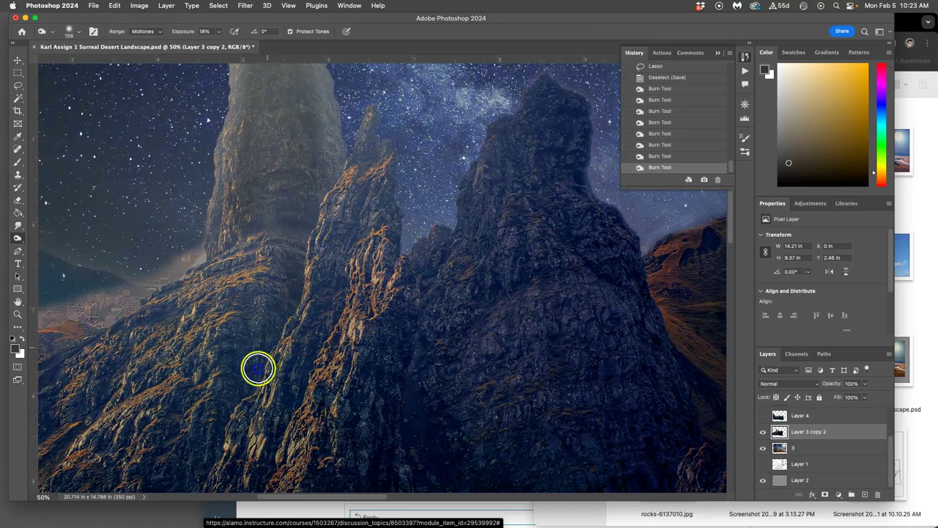
left_click_drag(281, 275, 222, 429)
left_click_drag(268, 317, 235, 387)
mouse_move(247, 341)
left_mouse_down()
mouse_move(257, 303)
mouse_move(218, 249)
left_mouse_up()
left_click_drag(230, 183, 234, 149)
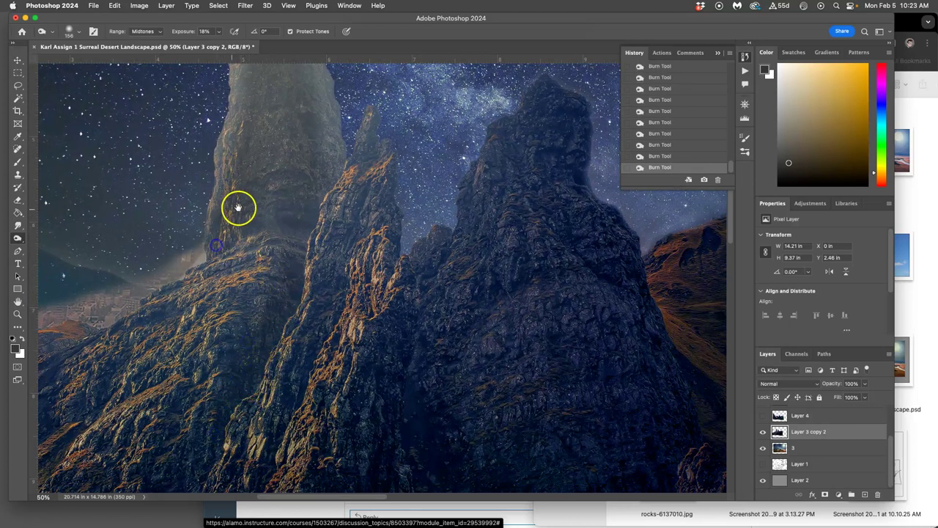
mouse_move(239, 207)
left_mouse_down()
mouse_move(261, 378)
mouse_move(261, 369)
mouse_move(285, 432)
mouse_move(288, 371)
mouse_move(321, 335)
left_mouse_up()
mouse_move(236, 367)
left_mouse_down()
mouse_move(282, 346)
mouse_move(327, 351)
mouse_move(299, 442)
left_mouse_up()
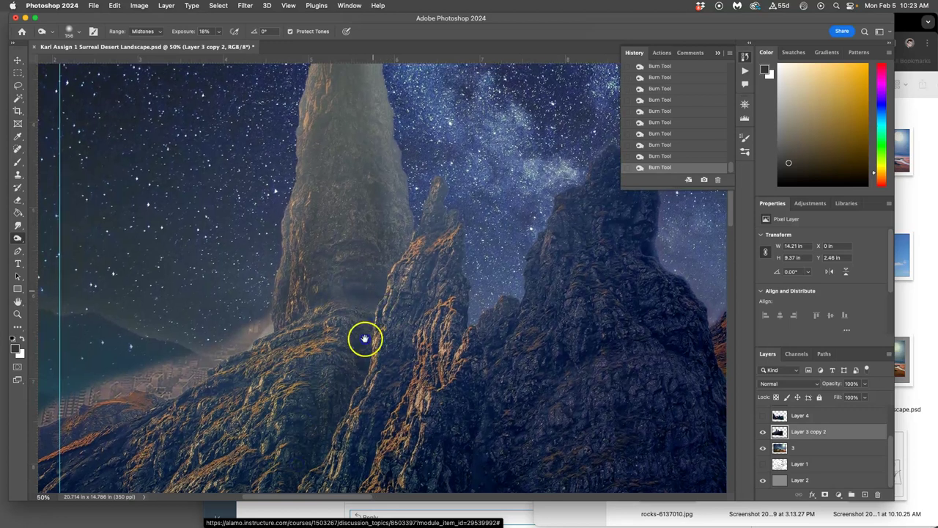
left_click_drag(356, 363, 340, 389)
left_click_drag(311, 110, 306, 149)
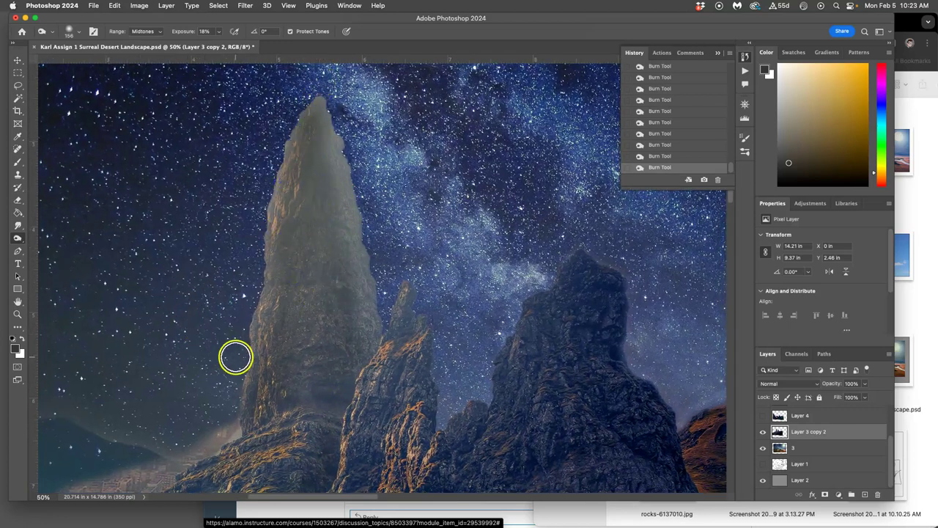
Set the Burn tool's range to Shadows and darken the tall spire's shaded side and base.
left_click(143, 32)
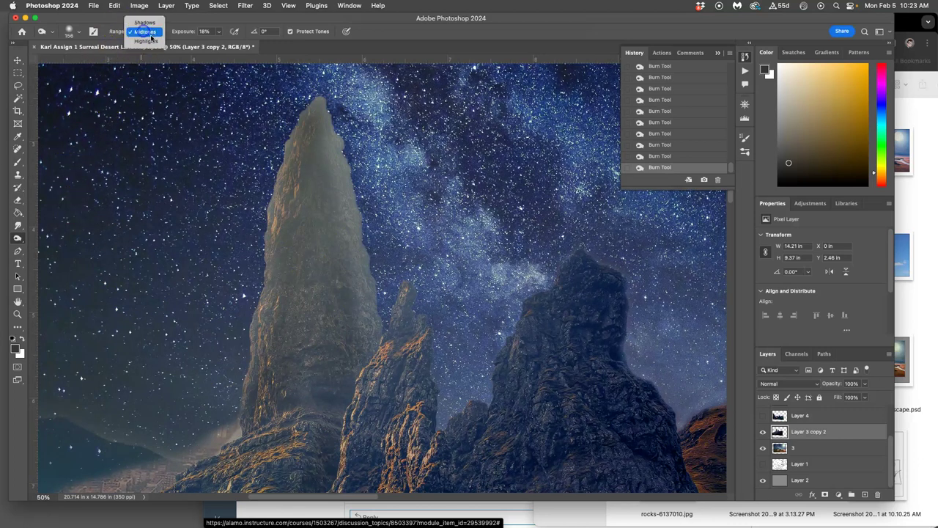
left_click(146, 23)
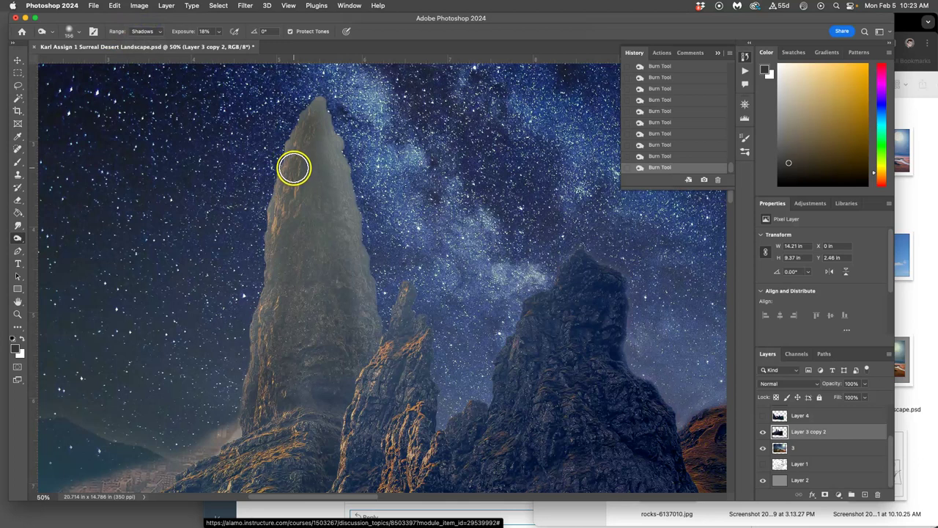
mouse_move(291, 171)
left_mouse_down()
mouse_move(302, 381)
mouse_move(315, 369)
mouse_move(335, 395)
mouse_move(329, 420)
mouse_move(306, 396)
mouse_move(273, 416)
left_mouse_up()
left_click_drag(333, 413, 332, 351)
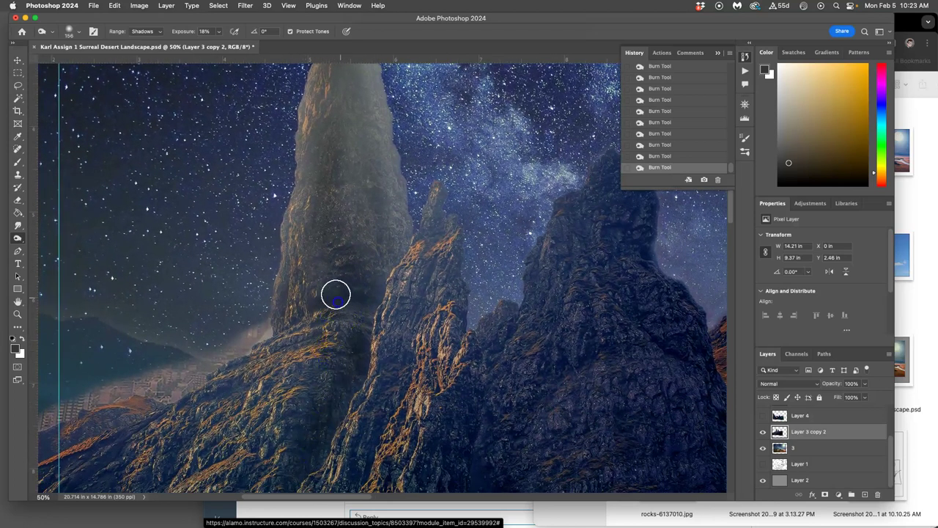
left_click_drag(358, 109, 346, 255)
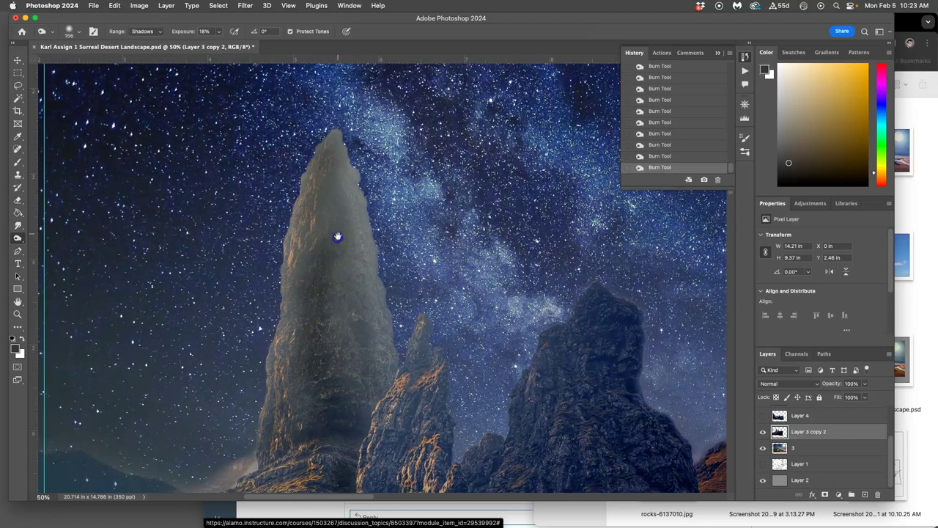
mouse_move(343, 365)
left_mouse_down()
mouse_move(334, 272)
mouse_move(312, 239)
left_mouse_up()
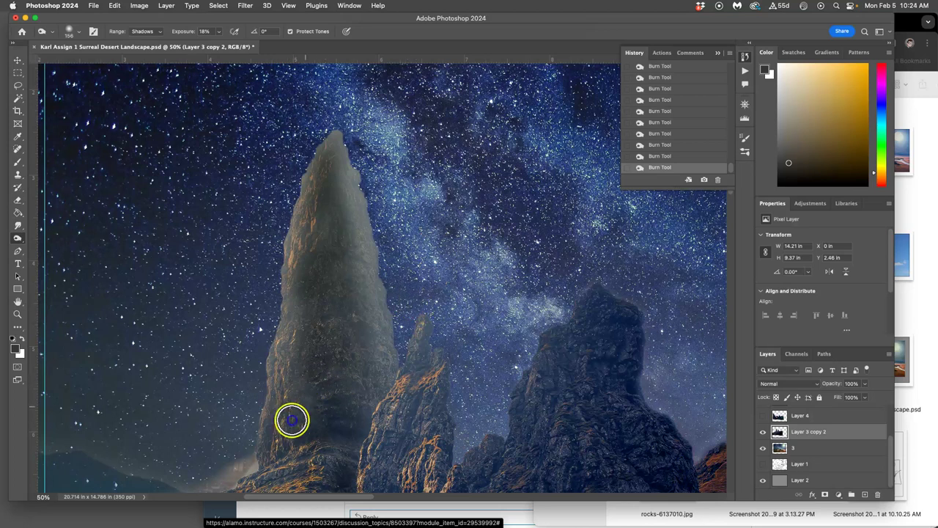
Burn one more long stroke up the tall spire's side away from the moon, from its foot toward the tip.
mouse_move(276, 433)
left_mouse_down()
mouse_move(297, 377)
mouse_move(284, 327)
mouse_move(310, 203)
left_mouse_up()
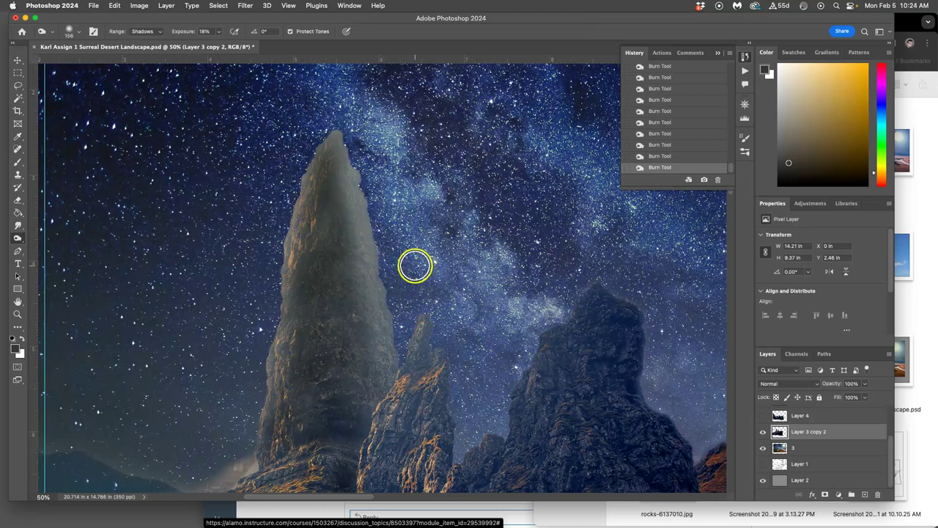
Compare the rock formation before and after burning by switching the history between the Deselect (Save) state and the latest Burn Tool state.
key("super+minus")
key("super+minus")
key("super+minus")
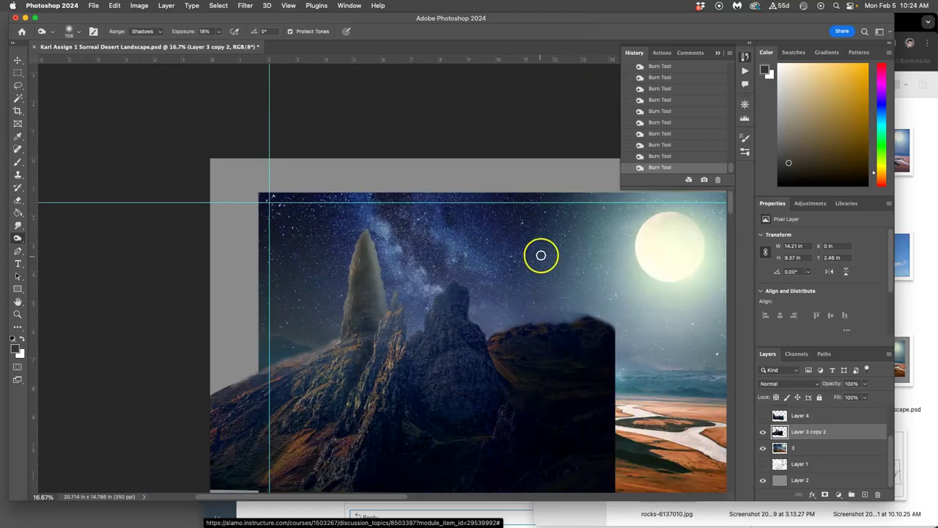
left_click_drag(524, 250, 461, 286)
mouse_move(729, 170)
left_mouse_down()
mouse_move(733, 122)
mouse_move(730, 140)
left_mouse_up()
left_click(667, 90)
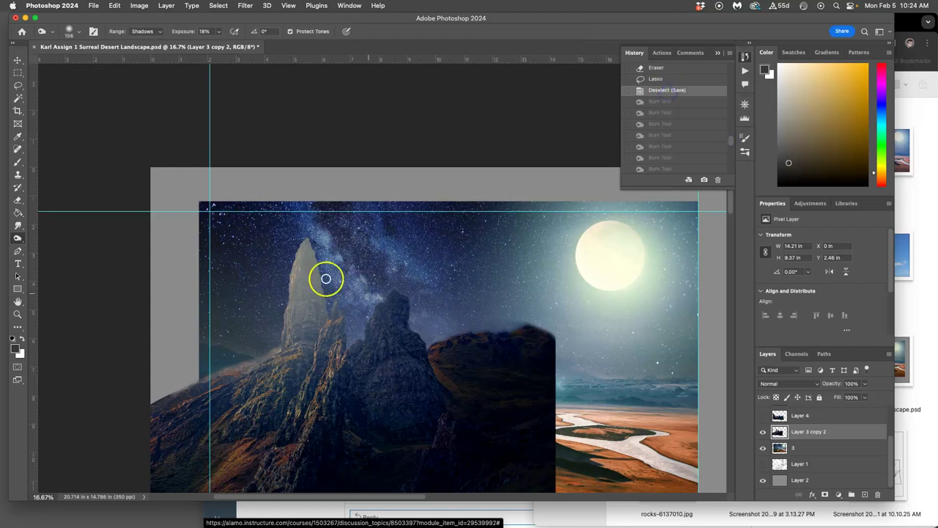
left_click_drag(730, 143, 725, 176)
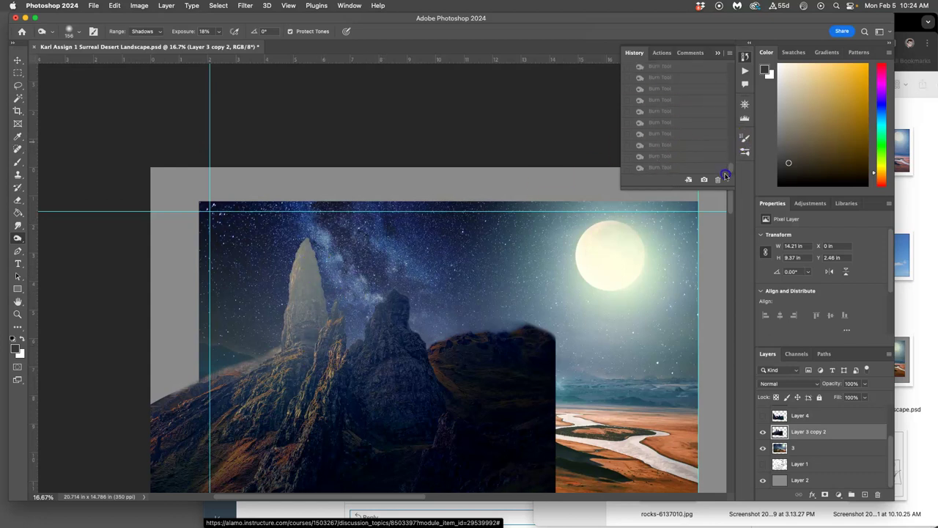
left_click(668, 168)
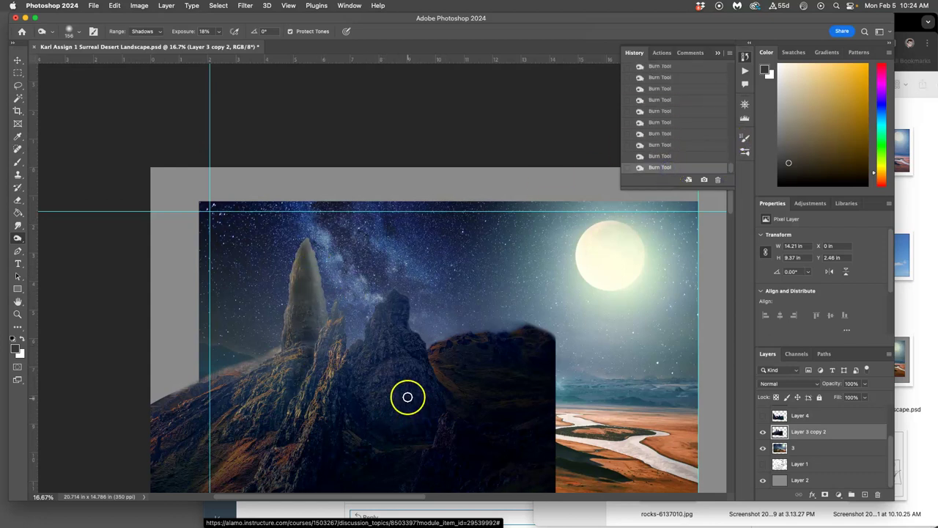
Set the Burn tool's range to Midtones and darken the upper part and edges of the tall spire.
key("super+equal")
left_click_drag(331, 330, 413, 235)
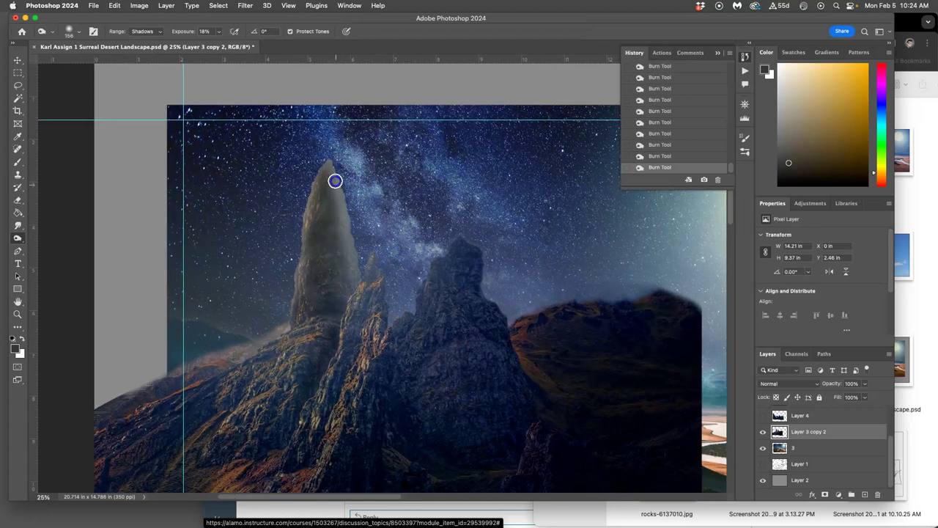
left_click(149, 32)
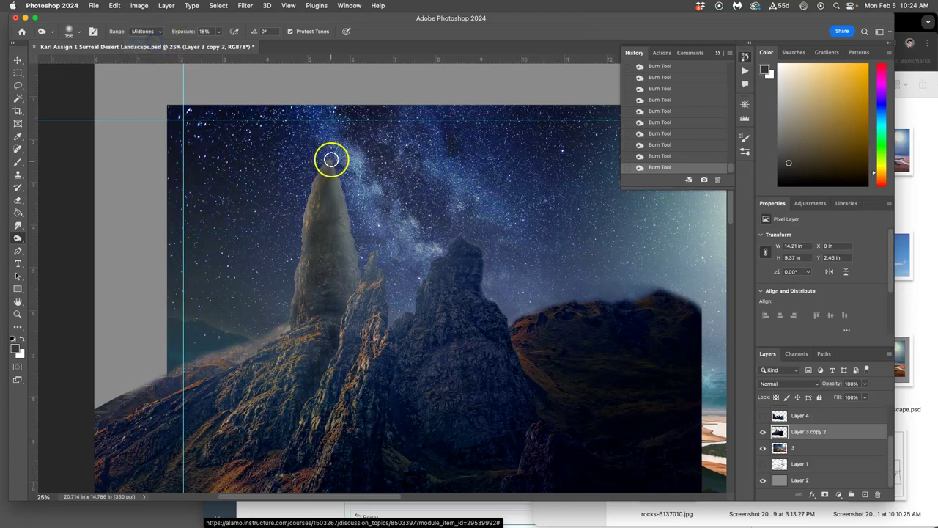
left_click(338, 182)
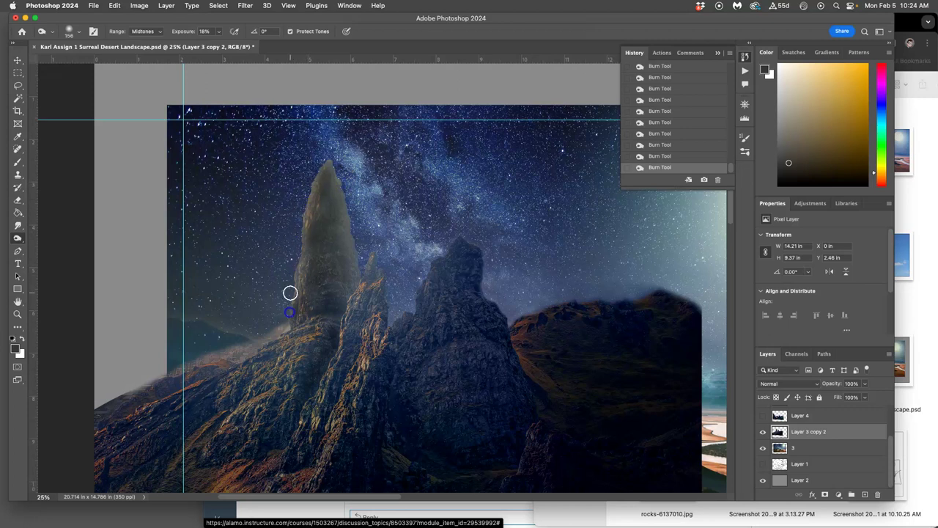
Burn the midtones of the small pinnacle beside the tall spire and of the spire from tip to foot.
mouse_move(380, 276)
left_mouse_down()
mouse_move(368, 300)
mouse_move(363, 274)
mouse_move(359, 338)
mouse_move(369, 308)
mouse_move(354, 363)
mouse_move(370, 281)
mouse_move(383, 326)
mouse_move(352, 322)
mouse_move(344, 344)
left_mouse_up()
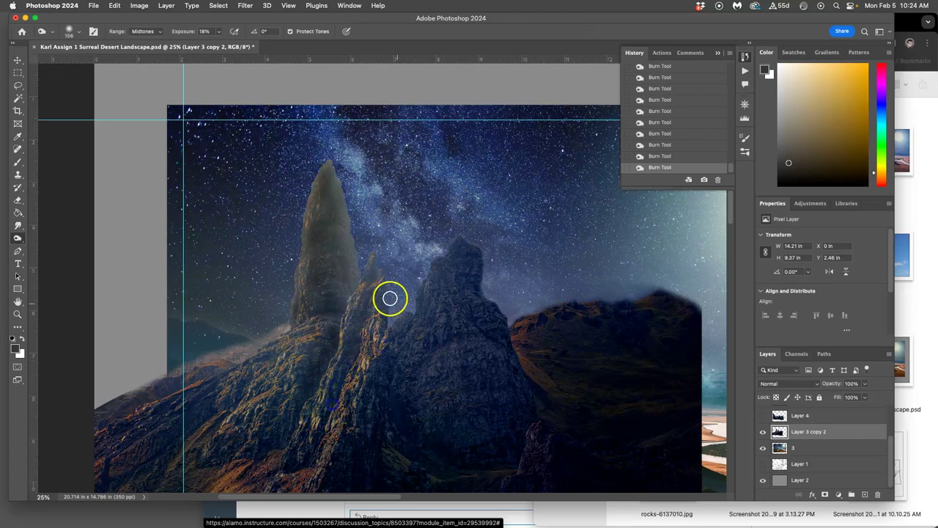
mouse_move(376, 285)
left_mouse_down()
mouse_move(376, 245)
mouse_move(356, 298)
mouse_move(378, 295)
left_mouse_up()
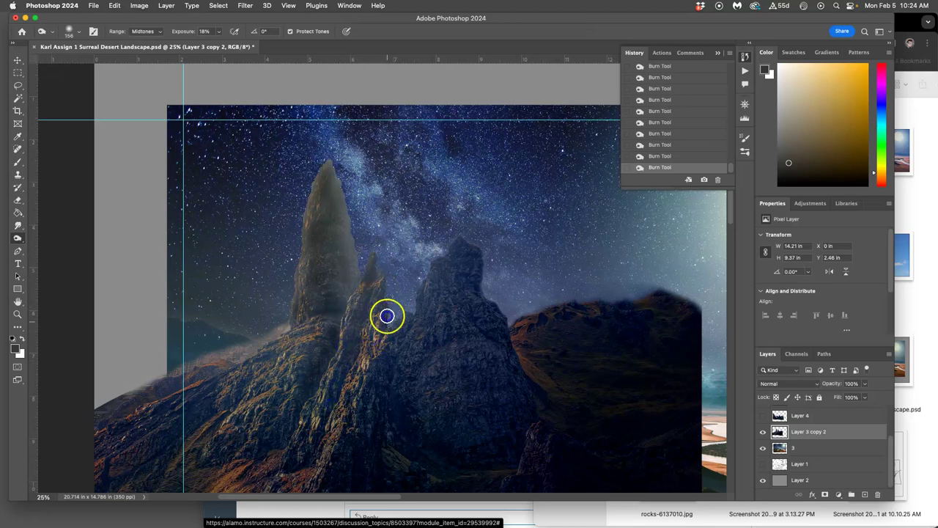
mouse_move(345, 203)
left_mouse_down()
mouse_move(324, 124)
mouse_move(358, 259)
mouse_move(348, 187)
mouse_move(359, 289)
mouse_move(339, 279)
mouse_move(320, 205)
left_mouse_up()
left_click_drag(344, 297, 350, 284)
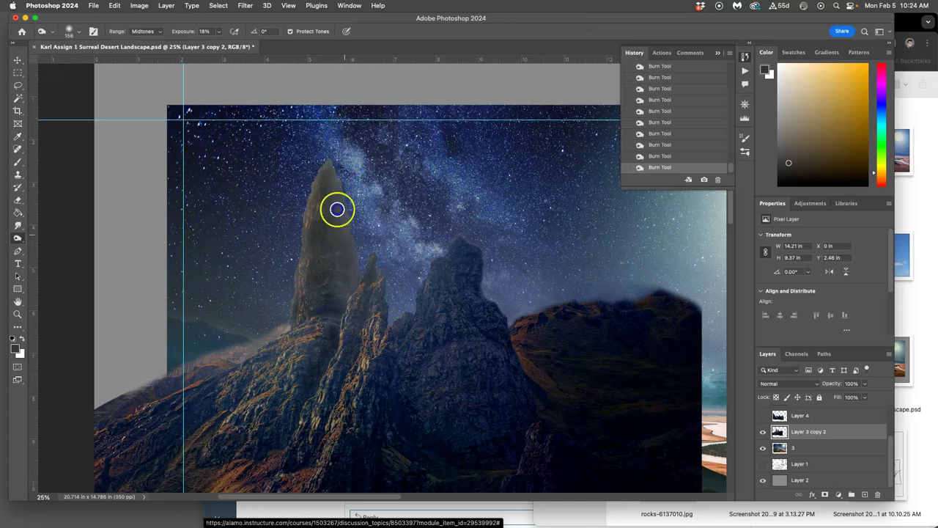
mouse_move(327, 173)
left_mouse_down()
mouse_move(333, 294)
mouse_move(318, 231)
mouse_move(278, 335)
mouse_move(292, 378)
left_mouse_up()
Burn the midtones of the broad central peak from its upper face down to its base.
left_click_drag(429, 310, 410, 340)
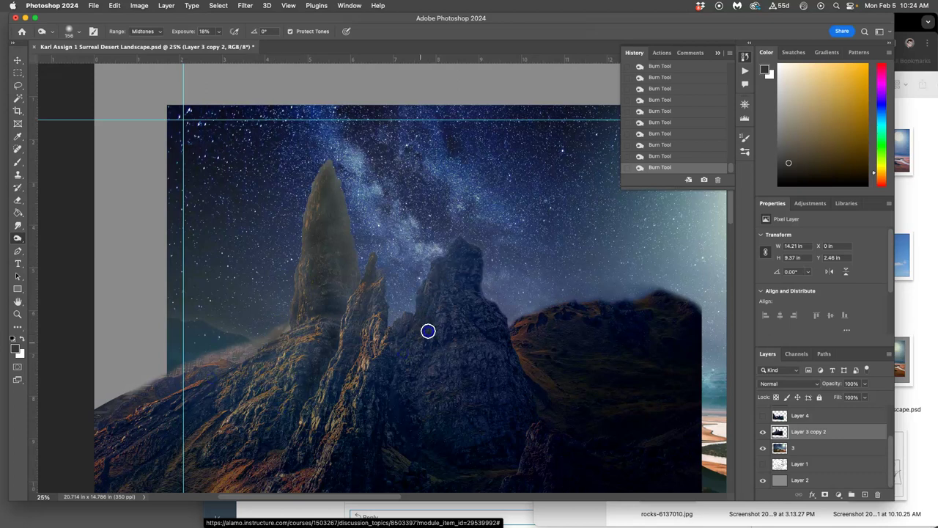
mouse_move(445, 286)
left_mouse_down()
mouse_move(465, 323)
mouse_move(452, 340)
left_mouse_up()
mouse_move(448, 285)
left_mouse_down()
mouse_move(447, 340)
mouse_move(430, 393)
left_mouse_up()
mouse_move(427, 332)
left_mouse_down()
mouse_move(429, 304)
mouse_move(383, 369)
mouse_move(413, 395)
left_mouse_up()
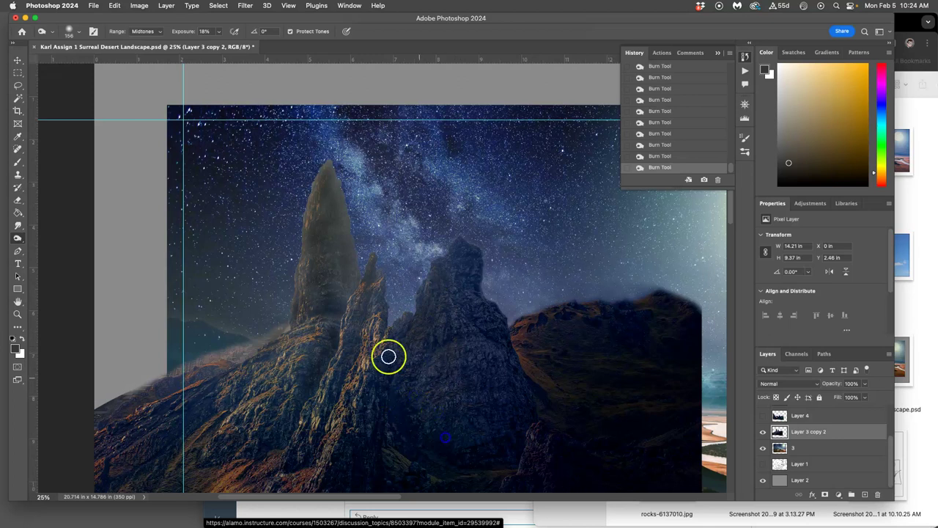
Burn the ridge between the central peak and the small pinnacle and across the slope below the tall spire.
left_click_drag(386, 356, 372, 419)
mouse_move(365, 343)
left_mouse_down()
mouse_move(296, 345)
mouse_move(280, 397)
mouse_move(272, 368)
mouse_move(243, 403)
mouse_move(282, 373)
mouse_move(399, 324)
mouse_move(489, 333)
mouse_move(503, 347)
mouse_move(489, 340)
mouse_move(228, 394)
mouse_move(206, 374)
mouse_move(220, 361)
mouse_move(232, 359)
mouse_move(255, 418)
mouse_move(217, 373)
left_mouse_up()
mouse_move(383, 356)
left_mouse_down()
mouse_move(316, 324)
mouse_move(368, 320)
mouse_move(337, 350)
left_mouse_up()
mouse_move(324, 254)
left_mouse_down()
mouse_move(310, 282)
mouse_move(344, 258)
mouse_move(341, 318)
mouse_move(357, 352)
left_mouse_up()
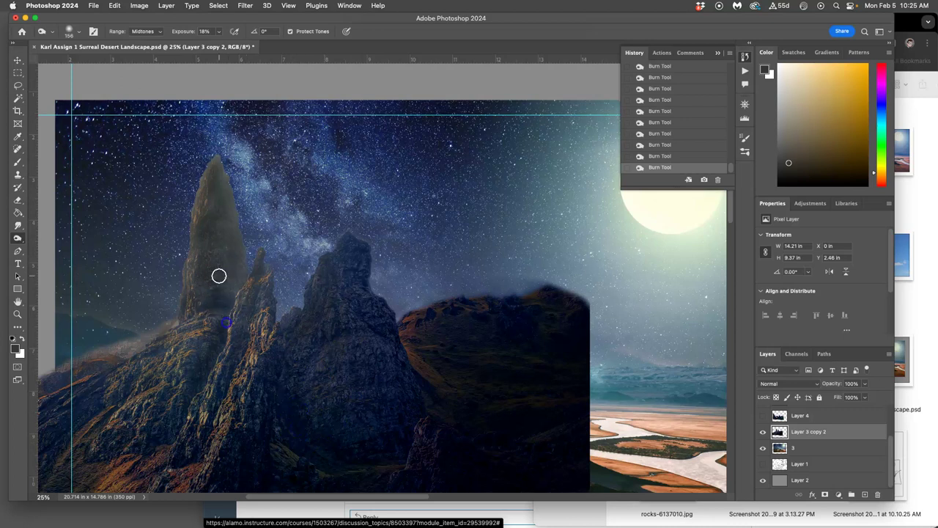
Burn the tall spire's lower body, its foot and the hillside edge beside it.
left_click_drag(216, 261, 226, 230)
mouse_move(213, 292)
left_mouse_down()
mouse_move(177, 354)
mouse_move(173, 313)
left_mouse_up()
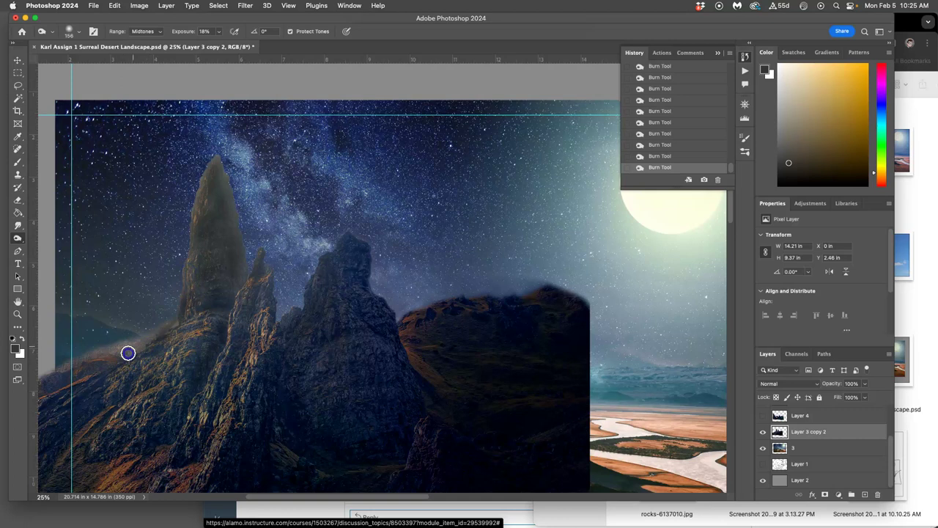
mouse_move(253, 355)
left_mouse_down()
mouse_move(296, 380)
mouse_move(372, 348)
mouse_move(326, 358)
mouse_move(477, 256)
mouse_move(450, 240)
mouse_move(388, 250)
mouse_move(355, 210)
mouse_move(334, 212)
left_mouse_up()
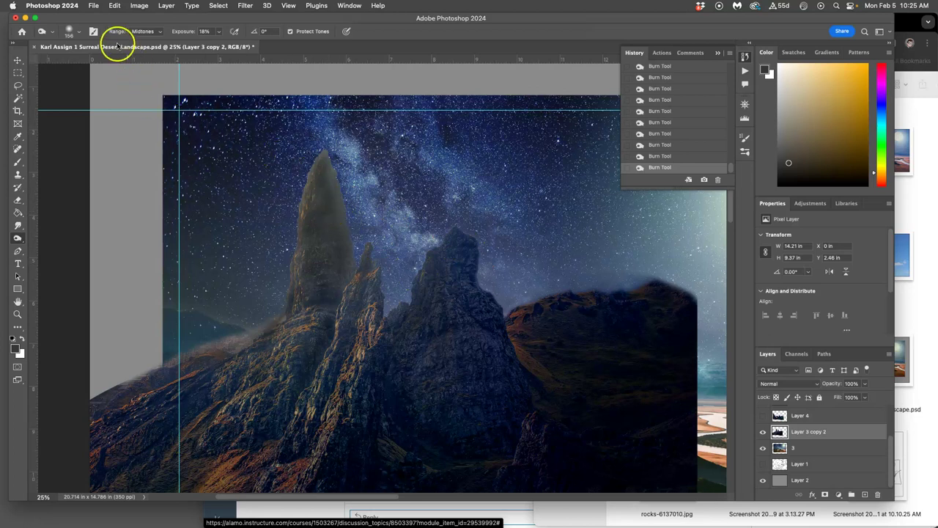
Switch to the Sponge tool with a 268 px brush, Desaturate mode and 17% flow.
right_click(19, 238)
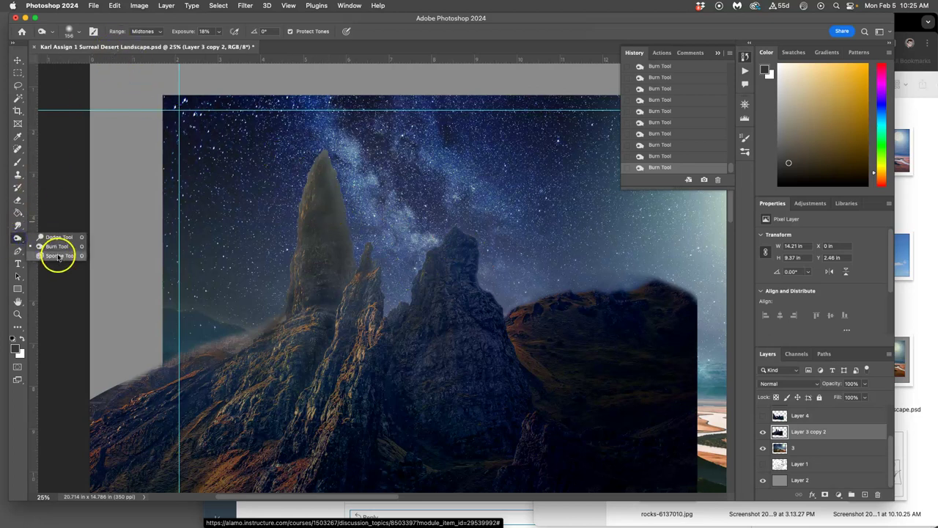
left_click(59, 256)
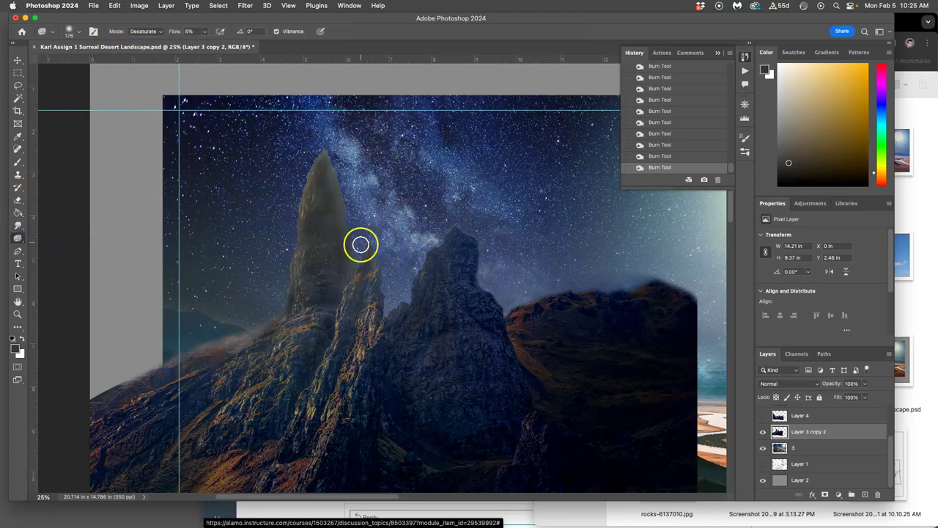
left_click(79, 33)
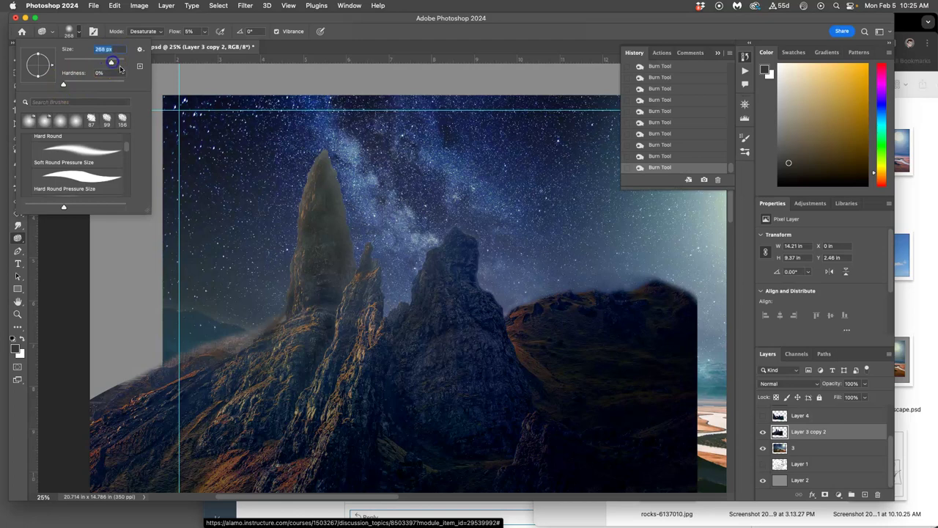
left_click(159, 32)
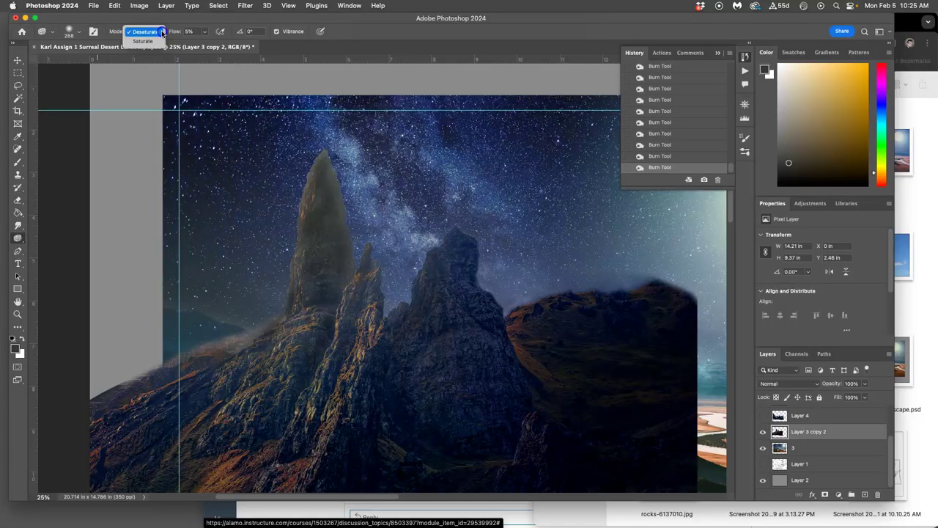
left_click(147, 32)
left_click(204, 31)
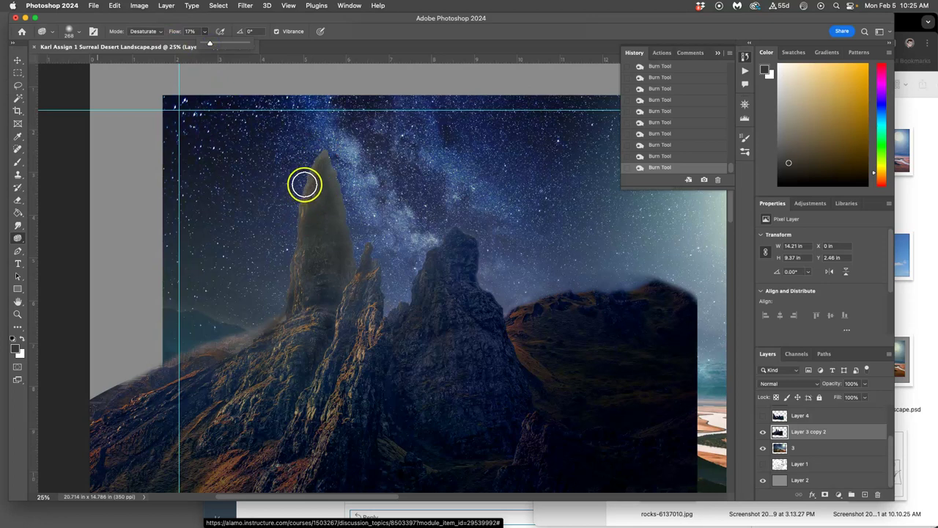
Desaturate the tall spire's outer edge, its base and the slope just below it.
left_click_drag(310, 178, 316, 199)
left_click(302, 299)
mouse_move(307, 299)
left_mouse_down()
mouse_move(310, 329)
mouse_move(316, 312)
left_mouse_up()
mouse_move(274, 372)
left_mouse_down()
mouse_move(315, 341)
mouse_move(301, 364)
left_mouse_up()
Desaturate the orange tones on the small pinnacle, the ridge running down from it and the middle of the tall spire.
mouse_move(352, 333)
left_mouse_down()
mouse_move(363, 293)
mouse_move(358, 350)
left_mouse_up()
left_click_drag(366, 316, 363, 253)
mouse_move(360, 344)
left_mouse_down()
mouse_move(329, 417)
mouse_move(327, 450)
left_mouse_up()
mouse_move(370, 254)
left_mouse_down()
mouse_move(376, 332)
mouse_move(360, 356)
left_mouse_up()
mouse_move(333, 249)
left_mouse_down()
mouse_move(326, 279)
mouse_move(339, 261)
left_mouse_up()
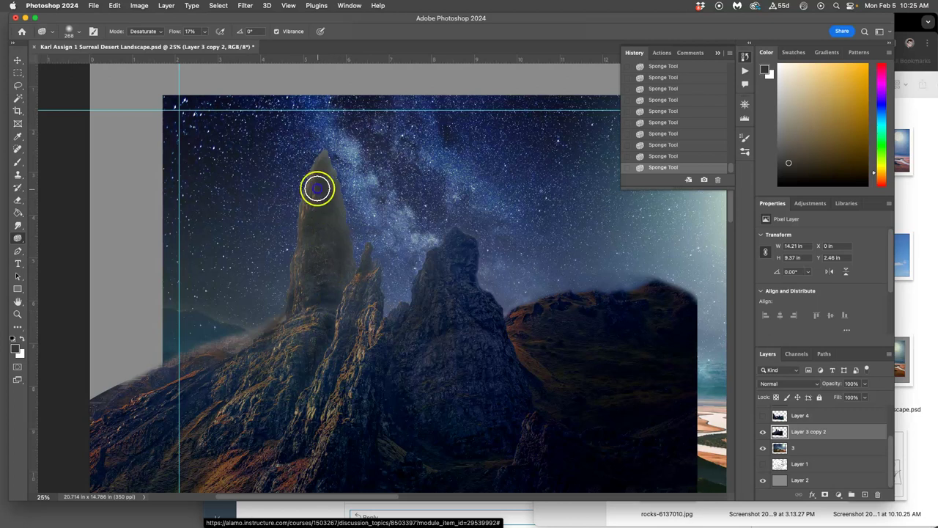
Desaturate the tall spire again from tip to foot, along with the surrounding ridge and outer hillside.
mouse_move(329, 166)
left_mouse_down()
mouse_move(335, 293)
mouse_move(324, 195)
mouse_move(339, 254)
mouse_move(321, 317)
mouse_move(318, 161)
mouse_move(290, 313)
mouse_move(305, 323)
mouse_move(341, 291)
left_mouse_up()
mouse_move(341, 291)
left_mouse_down()
mouse_move(329, 335)
mouse_move(300, 360)
left_mouse_up()
mouse_move(362, 291)
left_mouse_down()
mouse_move(369, 241)
mouse_move(383, 288)
mouse_move(409, 306)
left_mouse_up()
left_click_drag(367, 394, 330, 353)
mouse_move(187, 373)
left_mouse_down()
mouse_move(132, 427)
mouse_move(132, 443)
mouse_move(148, 414)
mouse_move(157, 324)
mouse_move(113, 163)
left_mouse_up()
Lasso the tall spire, the small pinnacle and the slope beneath them with a 44 px feather.
left_click(18, 85)
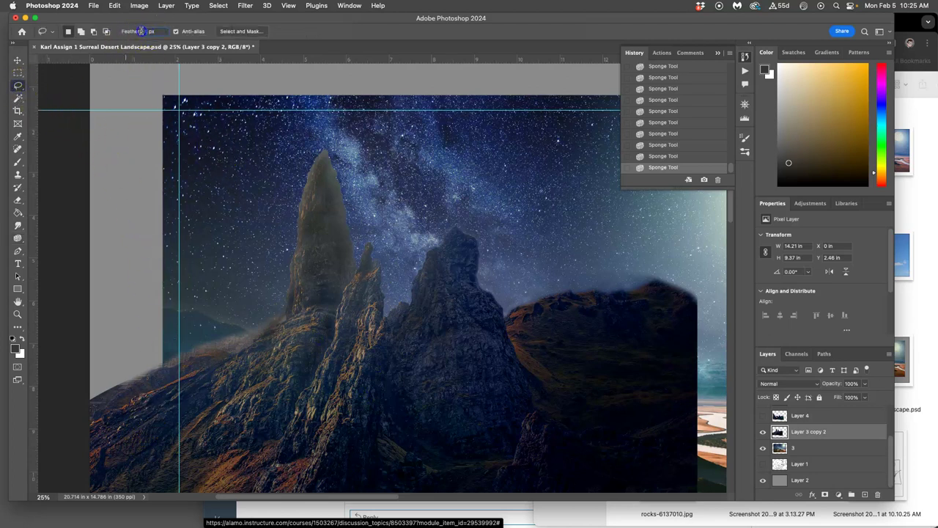
type("44")
left_click_drag(129, 63, 206, 124)
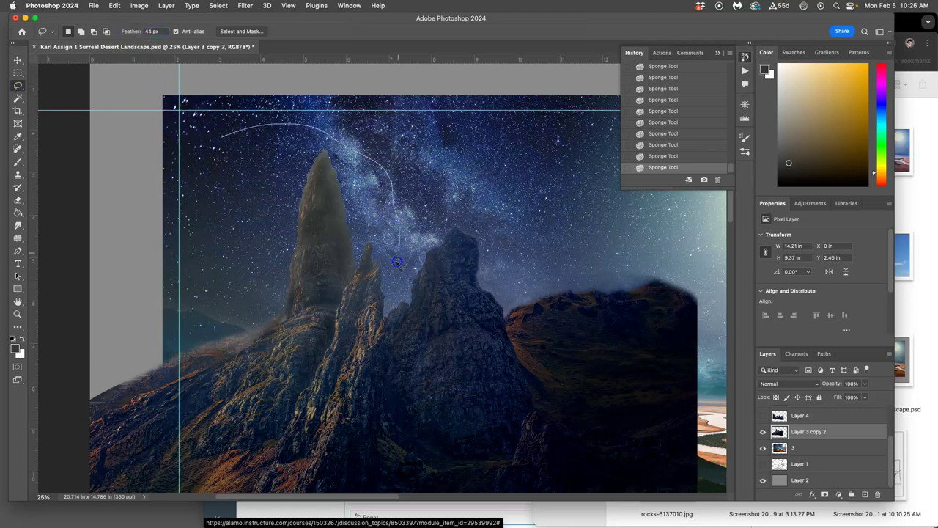
mouse_move(326, 449)
left_mouse_down()
mouse_move(132, 373)
mouse_move(147, 199)
left_mouse_up()
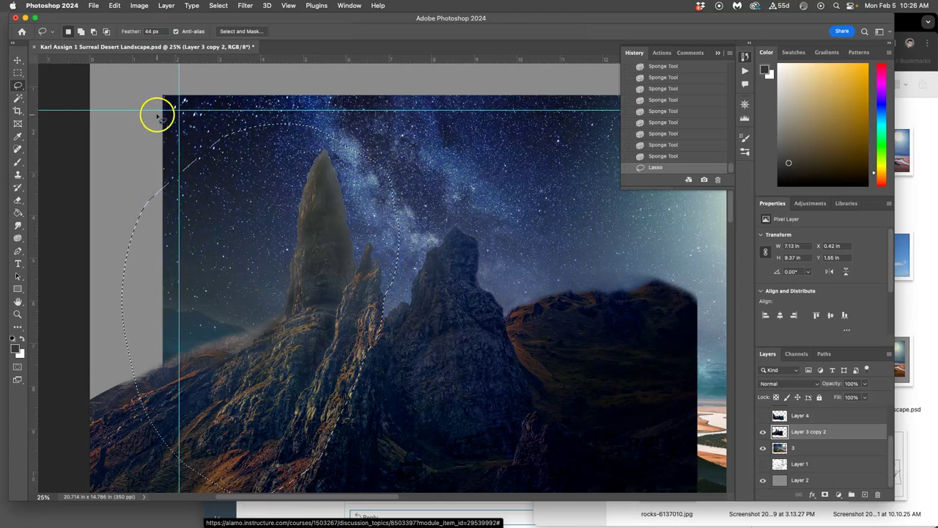
Open Color Balance for the selection and set Midtones to -15, 0, +13 and Shadows to +6, 0, +6.
left_click(139, 6)
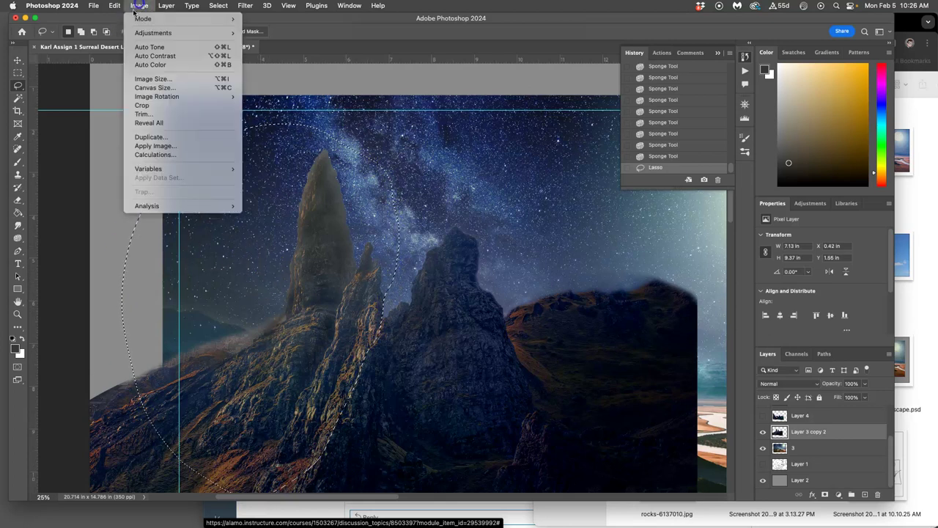
mouse_move(220, 33)
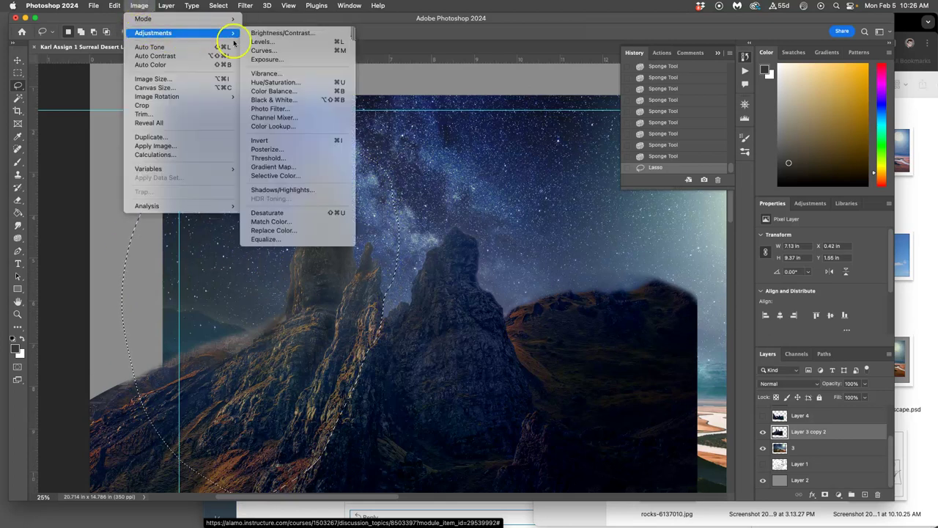
left_click(276, 91)
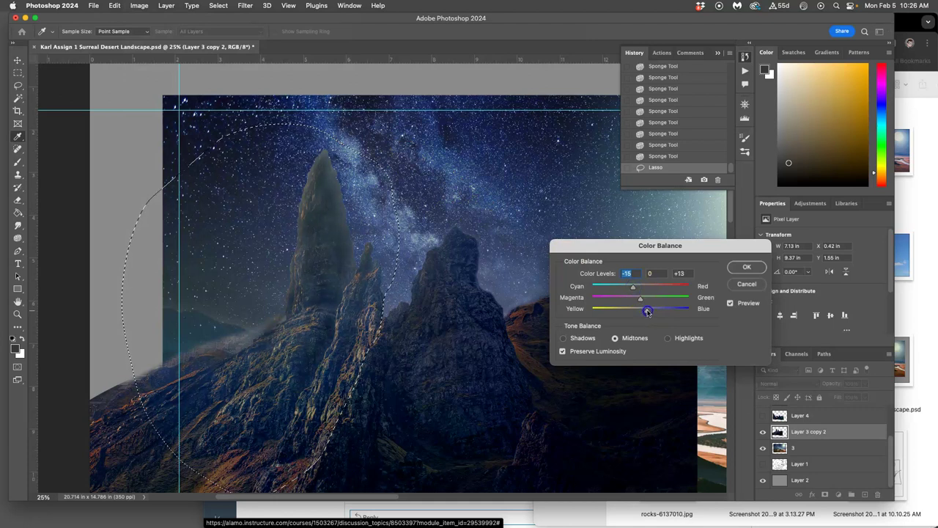
left_click(561, 338)
left_click_drag(645, 311, 647, 287)
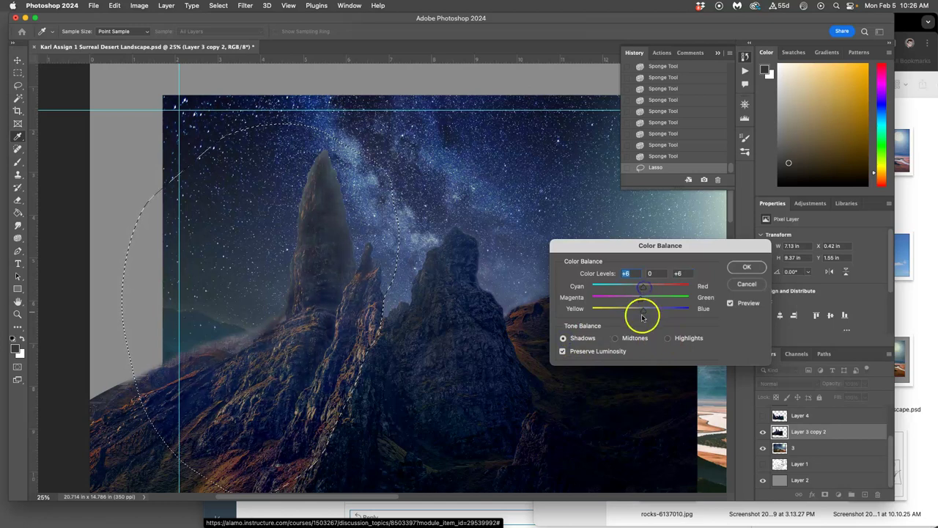
Set the Color Balance Highlights to +6, +8, +15 and apply the adjustment.
left_click(667, 339)
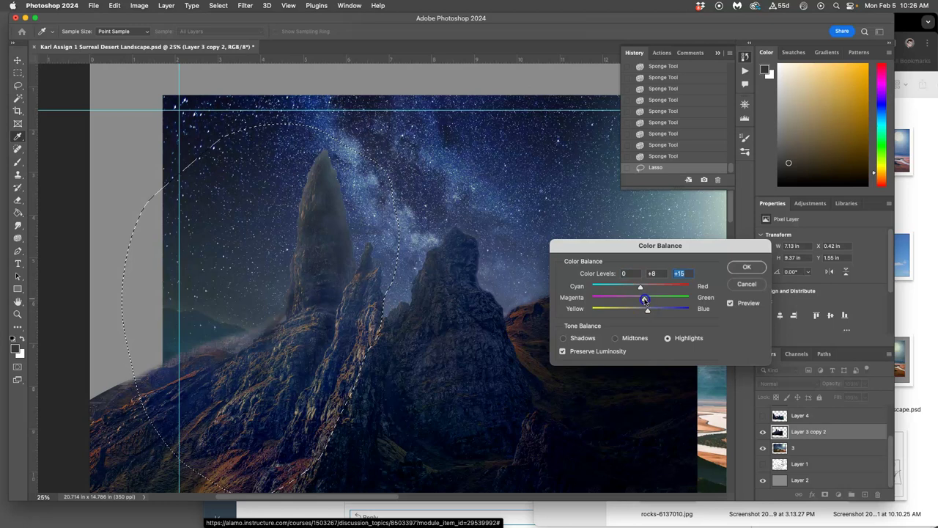
left_click(644, 299)
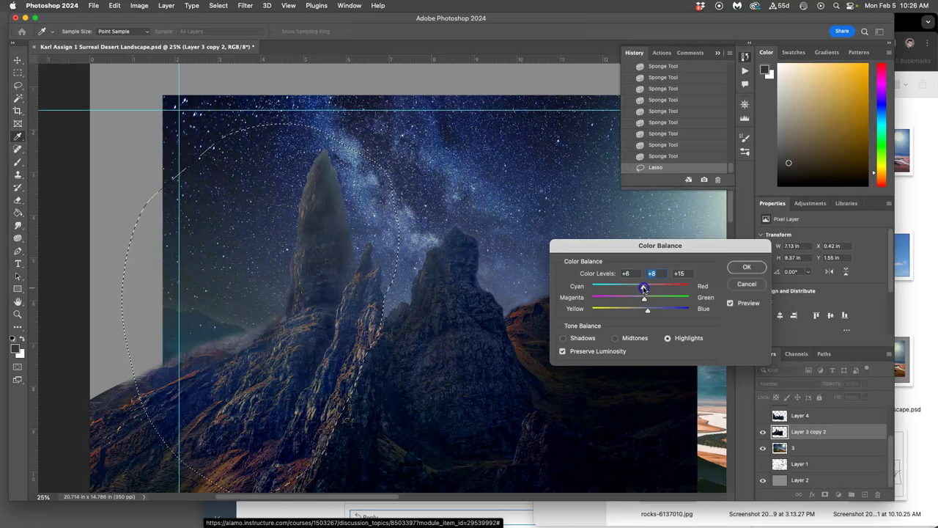
left_click(745, 268)
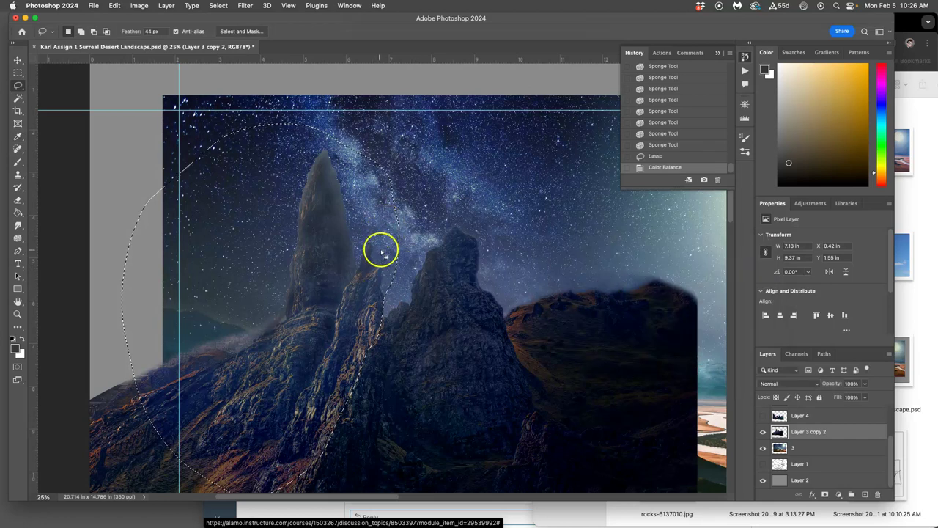
Compare the rocks with and without the Color Balance adjustment, keep it, and clear the selection.
left_click(670, 158)
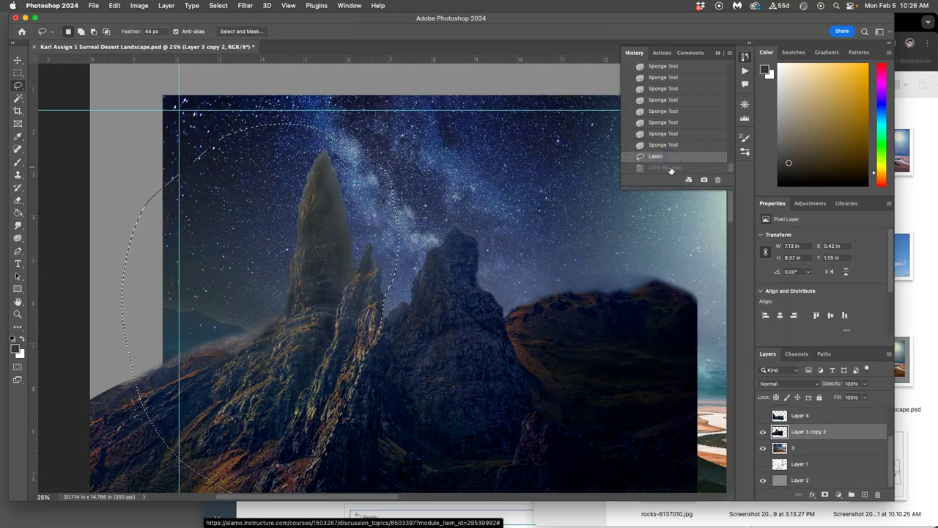
left_click(670, 168)
key("super+d")
key("super+minus")
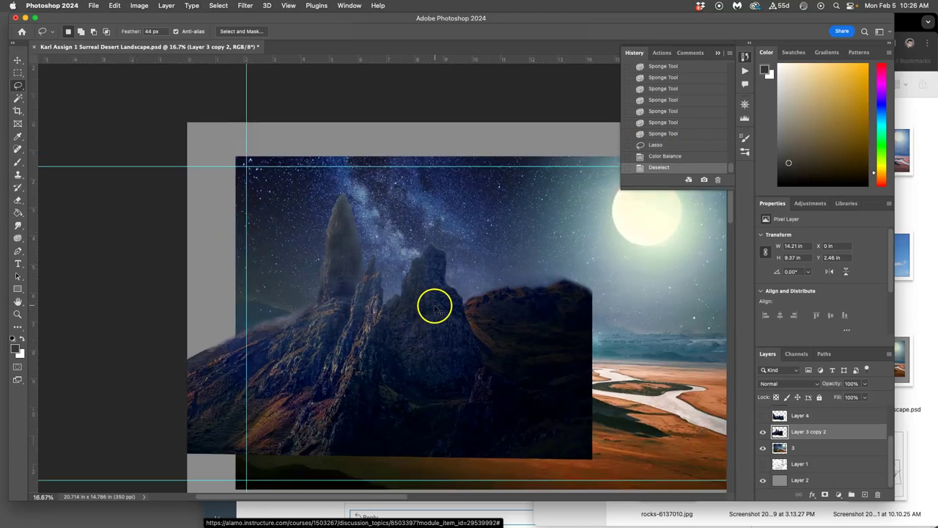
left_click_drag(425, 345, 352, 343)
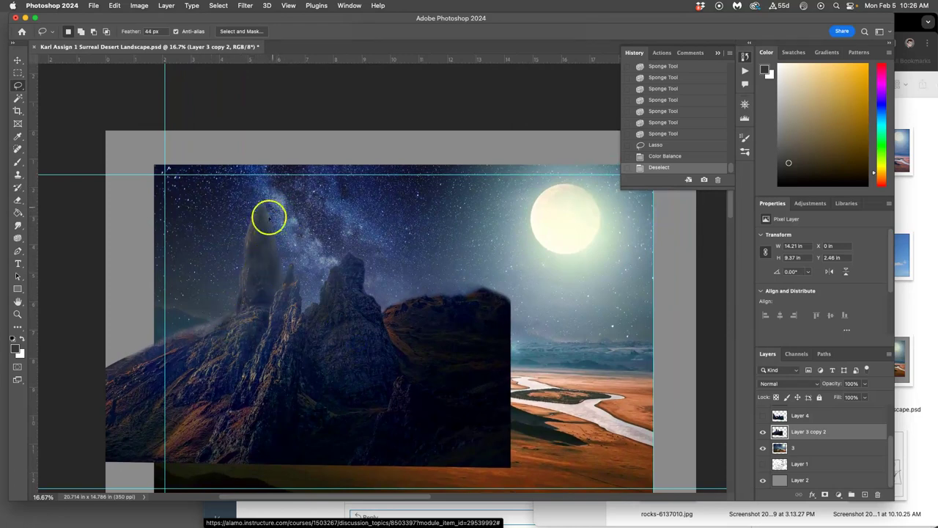
Sharpen the tall spire from its tip down its left edge with the Sharpen tool at 5% strength.
key("super+plus")
key("super+plus")
key("super+plus")
left_click_drag(214, 260, 429, 310)
scroll(320, 236, "up", 2)
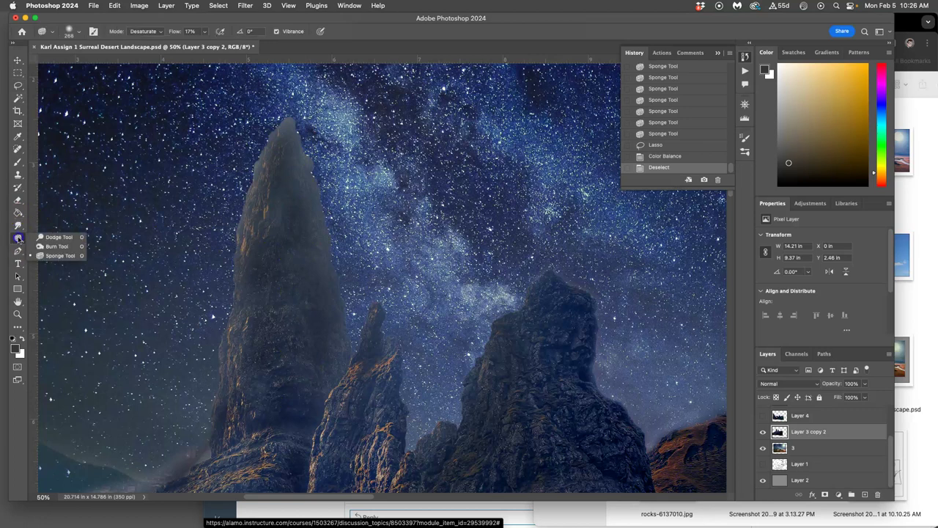
left_click(38, 236)
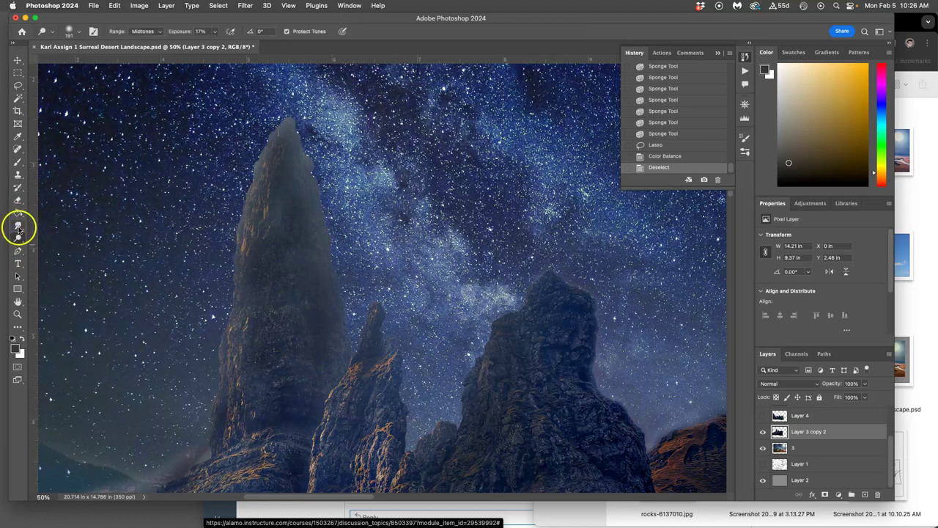
left_click(18, 225)
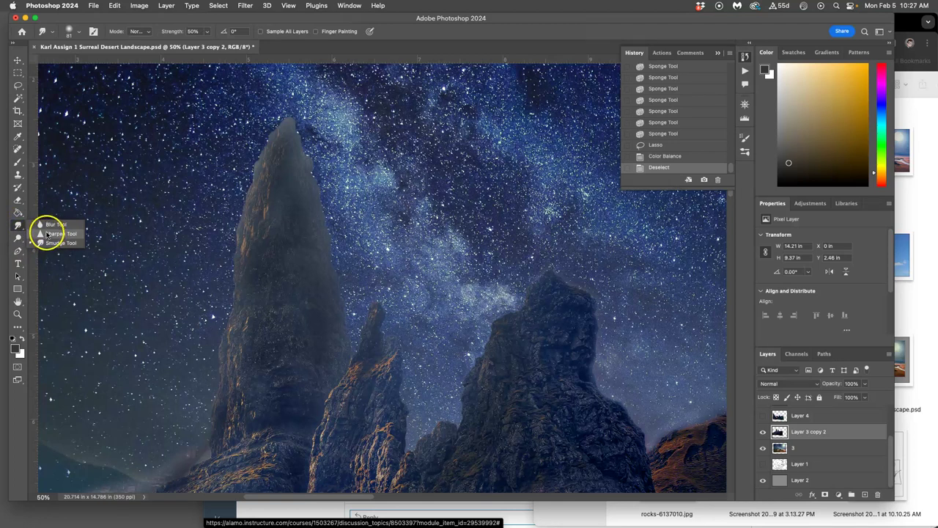
left_click(48, 234)
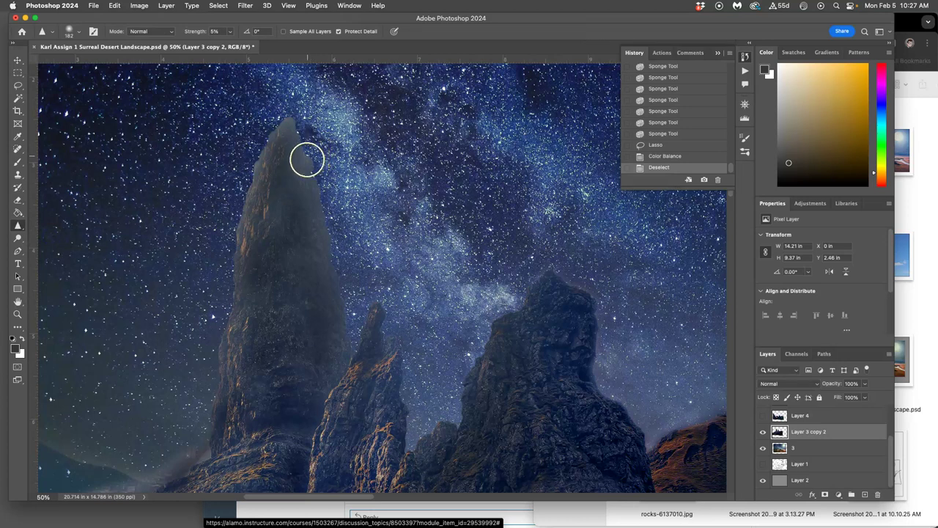
left_click(294, 120)
left_click_drag(294, 120, 300, 151)
mouse_move(297, 243)
left_mouse_down()
mouse_move(289, 294)
mouse_move(303, 312)
mouse_move(326, 258)
mouse_move(303, 224)
mouse_move(269, 230)
left_mouse_up()
left_click_drag(251, 274, 223, 377)
left_click(243, 437)
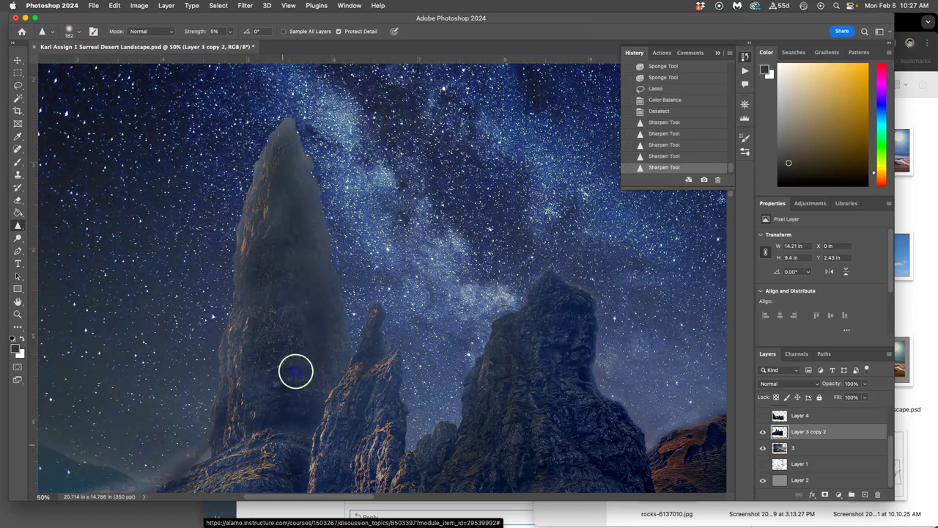
Sharpen the spire's right side and lower body and the small pinnacle beside it at 5% strength.
left_click_drag(320, 311, 341, 317)
mouse_move(300, 451)
left_mouse_down()
mouse_move(351, 374)
mouse_move(357, 395)
mouse_move(381, 309)
left_mouse_up()
mouse_move(382, 309)
left_mouse_down()
mouse_move(386, 302)
mouse_move(397, 445)
mouse_move(388, 433)
mouse_move(396, 445)
mouse_move(374, 305)
left_mouse_up()
left_click(364, 361)
mouse_move(365, 363)
left_mouse_down()
mouse_move(310, 315)
mouse_move(329, 280)
mouse_move(293, 140)
mouse_move(299, 181)
left_mouse_up()
left_click(313, 329)
left_click(275, 342)
mouse_move(275, 343)
left_mouse_down()
mouse_move(235, 345)
mouse_move(241, 310)
left_mouse_up()
mouse_move(235, 440)
left_mouse_down()
mouse_move(251, 454)
mouse_move(291, 409)
left_mouse_up()
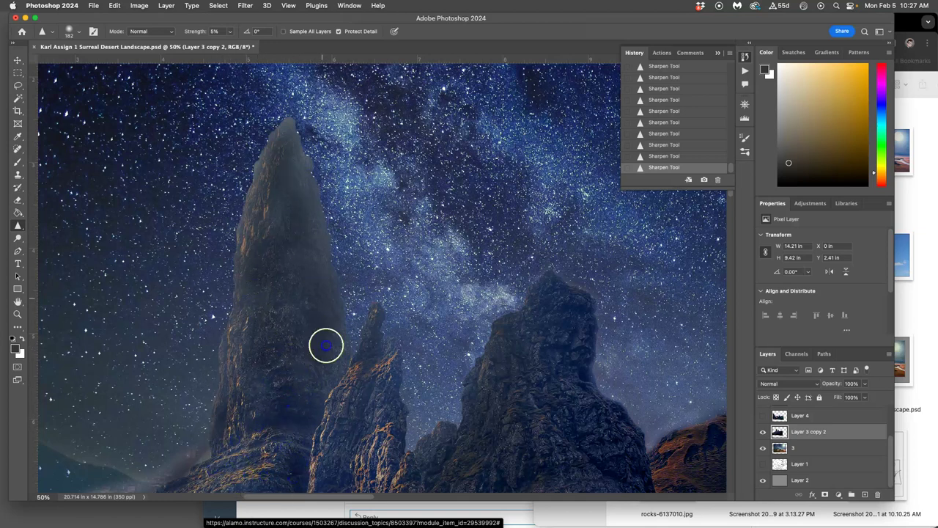
left_click(337, 361)
Raise the Sharpen strength to 14% and sharpen the spire, the small pinnacle and the large rock mass again.
left_click(232, 31)
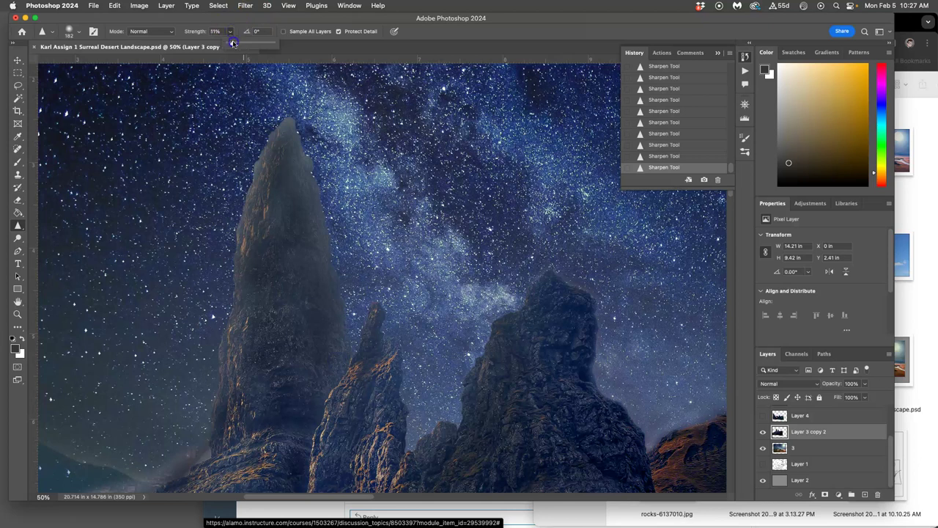
mouse_move(284, 142)
left_mouse_down()
mouse_move(317, 365)
mouse_move(272, 152)
mouse_move(342, 338)
mouse_move(300, 178)
mouse_move(306, 377)
left_mouse_up()
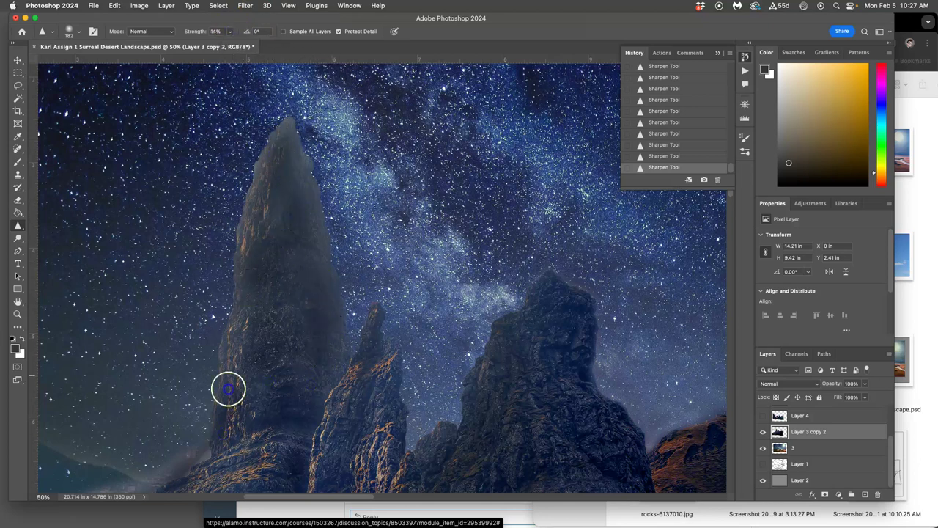
left_click(367, 374)
mouse_move(367, 375)
left_mouse_down()
mouse_move(390, 472)
mouse_move(398, 412)
mouse_move(388, 433)
mouse_move(440, 431)
mouse_move(452, 404)
mouse_move(435, 431)
mouse_move(537, 328)
mouse_move(529, 348)
mouse_move(512, 321)
left_mouse_up()
mouse_move(527, 362)
left_mouse_down()
mouse_move(624, 398)
mouse_move(388, 343)
mouse_move(359, 425)
mouse_move(335, 274)
mouse_move(316, 249)
left_mouse_up()
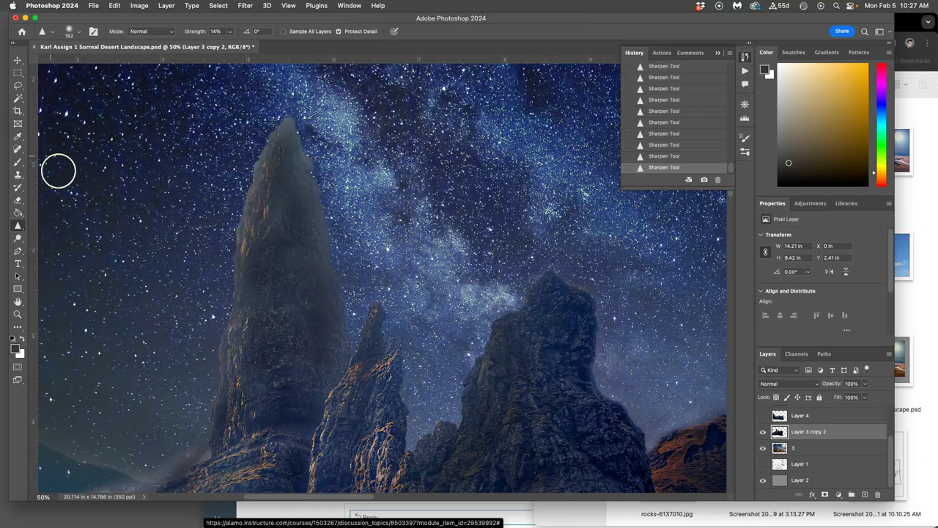
Lasso the upper part of the tall spire with a 1 px feather and a jagged lower edge, delete it, and deselect.
left_click(17, 85)
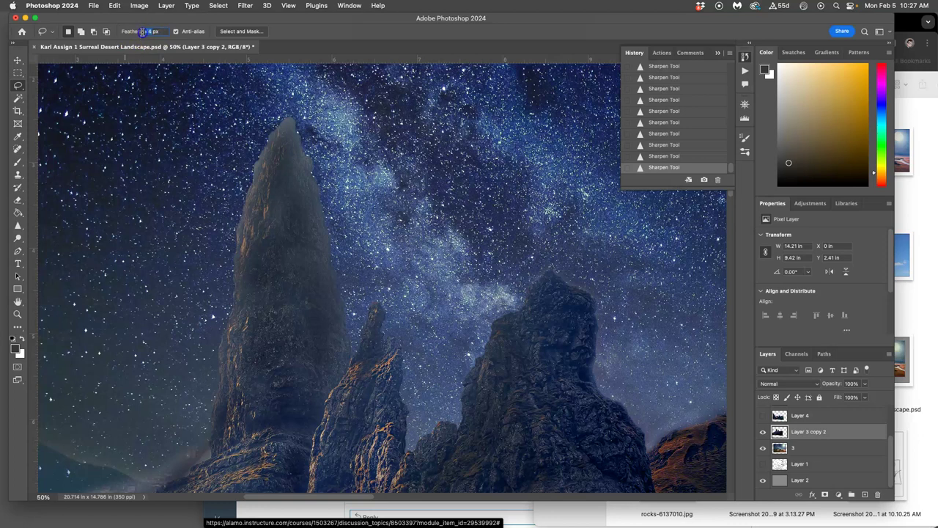
key("Return")
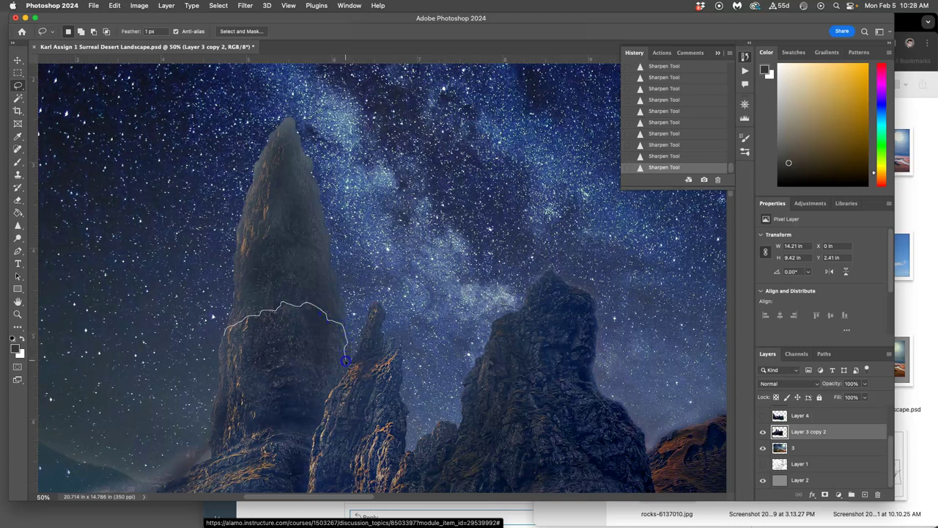
mouse_move(352, 354)
left_mouse_down()
mouse_move(360, 224)
mouse_move(164, 132)
mouse_move(192, 310)
left_mouse_up()
left_click_drag(192, 363, 193, 363)
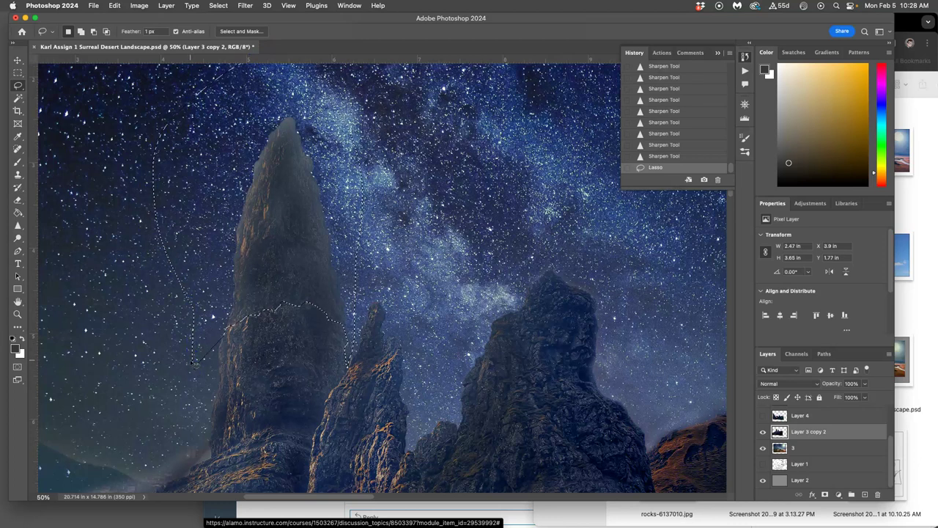
key("Delete")
key("super+d")
Lasso and delete the soft right side and a piece of the top of the shortened spire, clearing each selection.
key("super+minus")
key("super+minus")
key("super+minus")
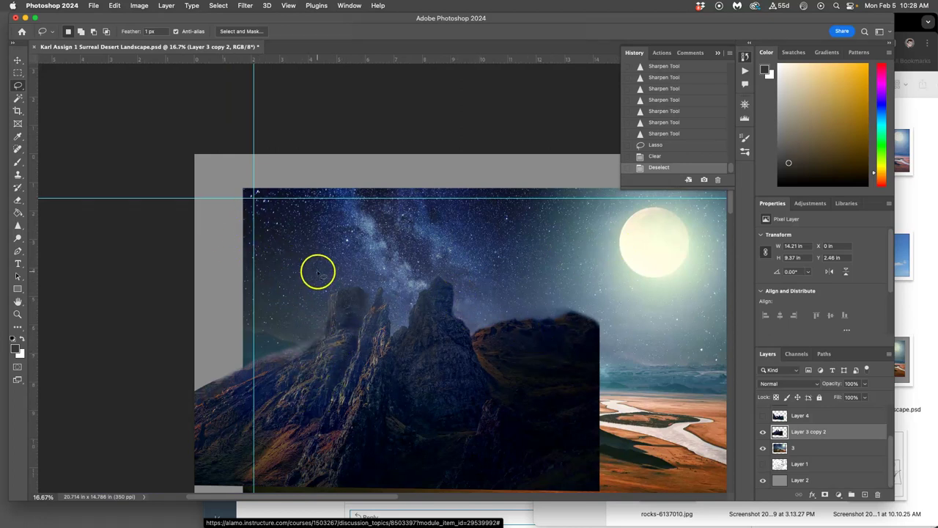
key("super+plus")
key("super+plus")
key("super+plus")
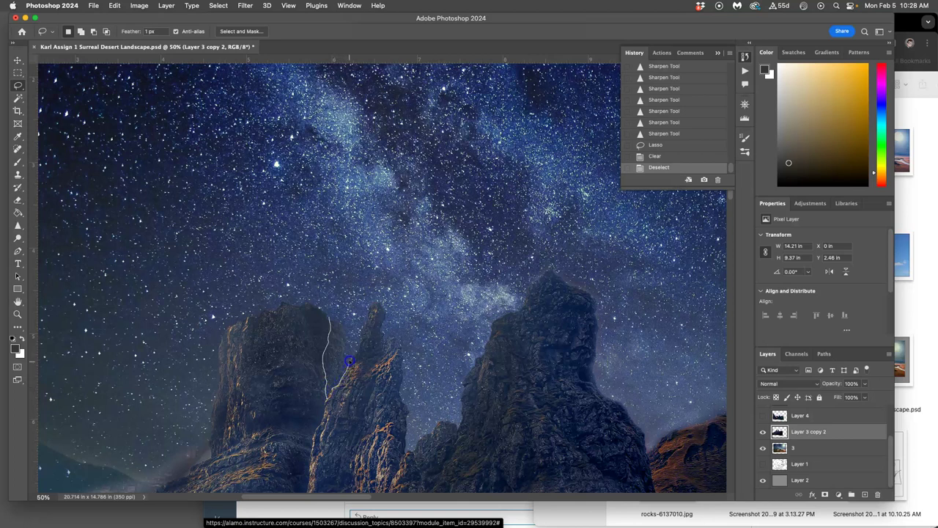
left_click_drag(354, 302, 352, 293)
key("BackSpace")
key("super+d")
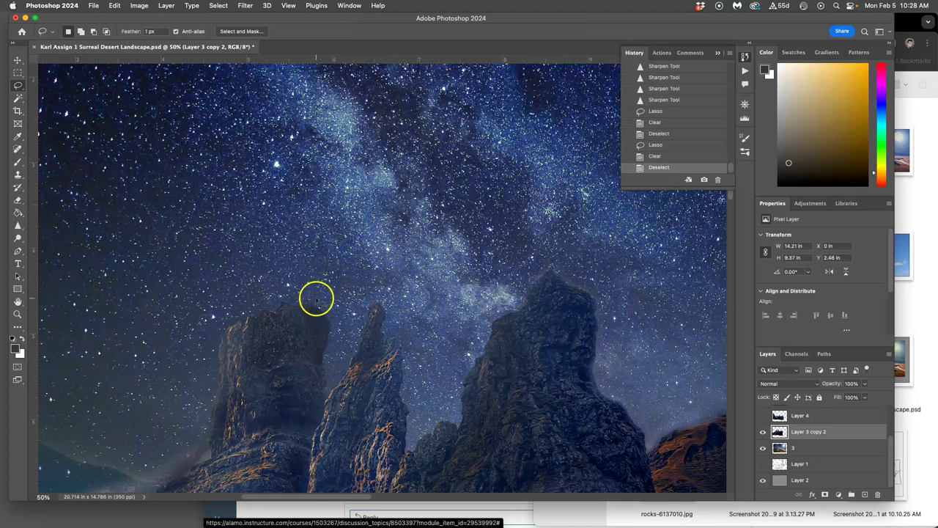
left_click_drag(280, 302, 285, 286)
key("BackSpace")
key("super+d")
Burn the midtones of the shortened spire, the pinnacle and the slopes below at 18% exposure, and show Layer 4.
left_click(18, 238)
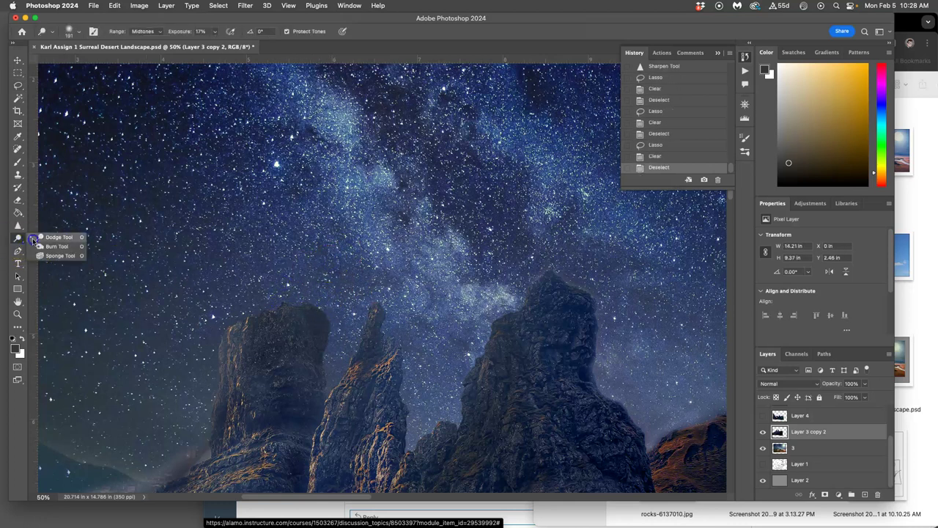
left_click(39, 245)
mouse_move(306, 308)
left_mouse_down()
mouse_move(318, 356)
mouse_move(310, 444)
left_mouse_up()
mouse_move(254, 321)
left_mouse_down()
mouse_move(240, 428)
mouse_move(239, 413)
mouse_move(243, 448)
mouse_move(213, 454)
mouse_move(225, 333)
left_mouse_up()
mouse_move(213, 407)
left_mouse_down()
mouse_move(219, 384)
mouse_move(215, 452)
left_mouse_up()
left_click_drag(277, 349, 360, 167)
mouse_move(281, 318)
left_mouse_down()
mouse_move(241, 340)
mouse_move(230, 322)
mouse_move(168, 367)
mouse_move(263, 344)
mouse_move(291, 373)
mouse_move(281, 354)
mouse_move(343, 289)
mouse_move(389, 269)
left_mouse_up()
mouse_move(383, 273)
left_mouse_down()
mouse_move(353, 296)
mouse_move(319, 348)
mouse_move(289, 423)
mouse_move(247, 452)
mouse_move(186, 450)
mouse_move(268, 392)
mouse_move(440, 318)
left_mouse_up()
left_click_drag(398, 409, 453, 274)
mouse_move(403, 334)
left_mouse_down()
mouse_move(375, 406)
mouse_move(335, 450)
left_mouse_up()
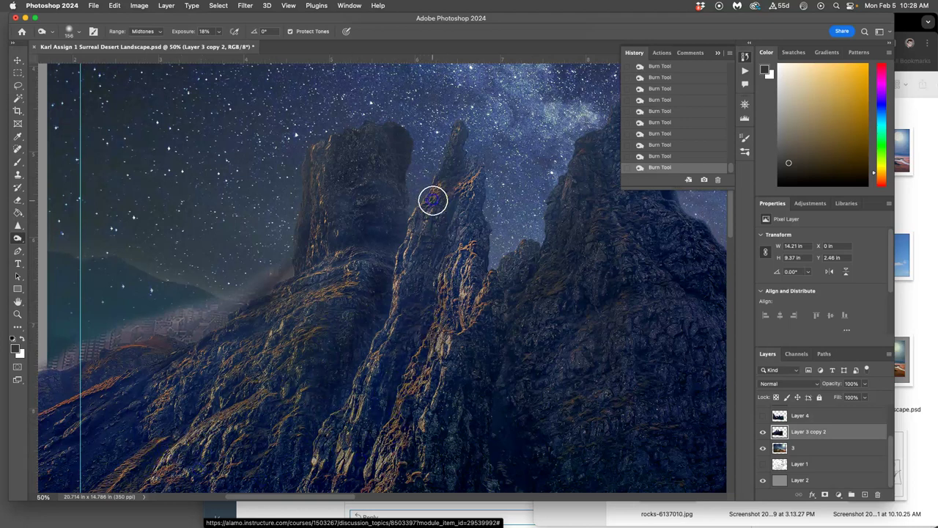
mouse_move(455, 203)
left_mouse_down()
mouse_move(491, 200)
mouse_move(477, 267)
mouse_move(526, 368)
mouse_move(475, 364)
left_mouse_up()
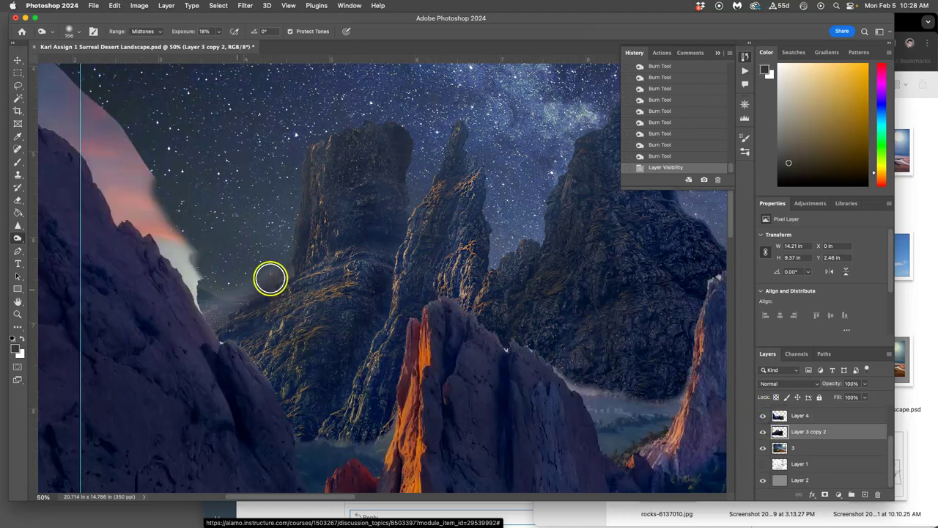
Burn the hazy left slope beneath the shortened spire, lasso and delete the haze outside its edge, and deselect.
left_click_drag(274, 279, 251, 296)
left_click(18, 86)
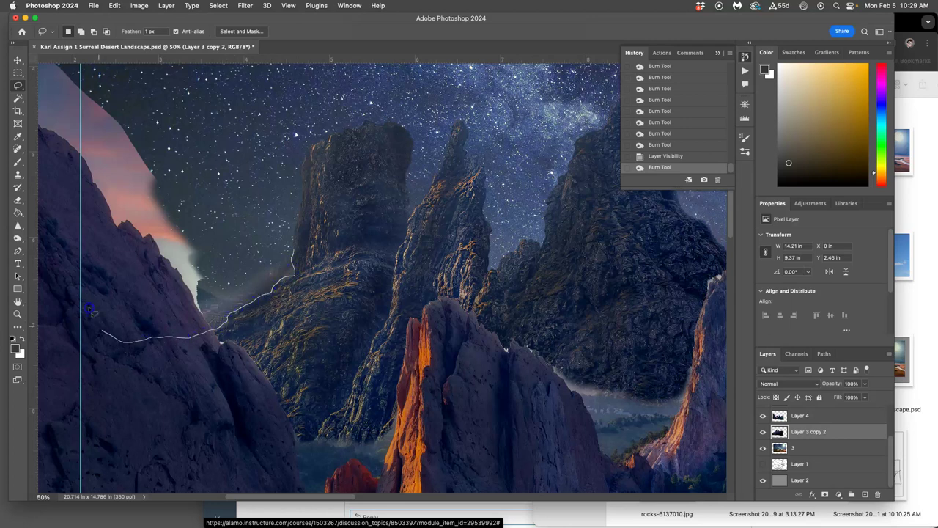
left_click_drag(223, 196, 244, 222)
key("Delete")
key("super+d")
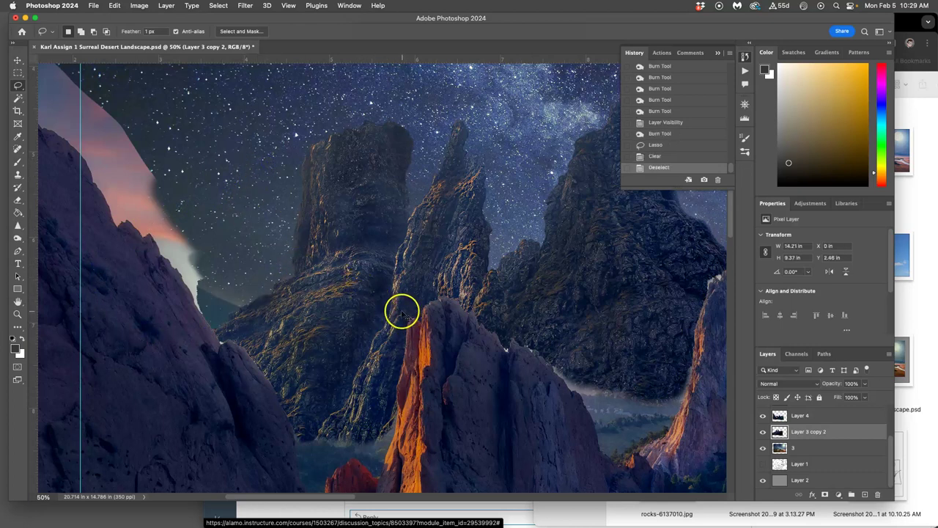
Select Layer 4 and compare the whole composite with and without it, leaving it shown.
key("super+minus")
scroll(398, 311, "down", 4)
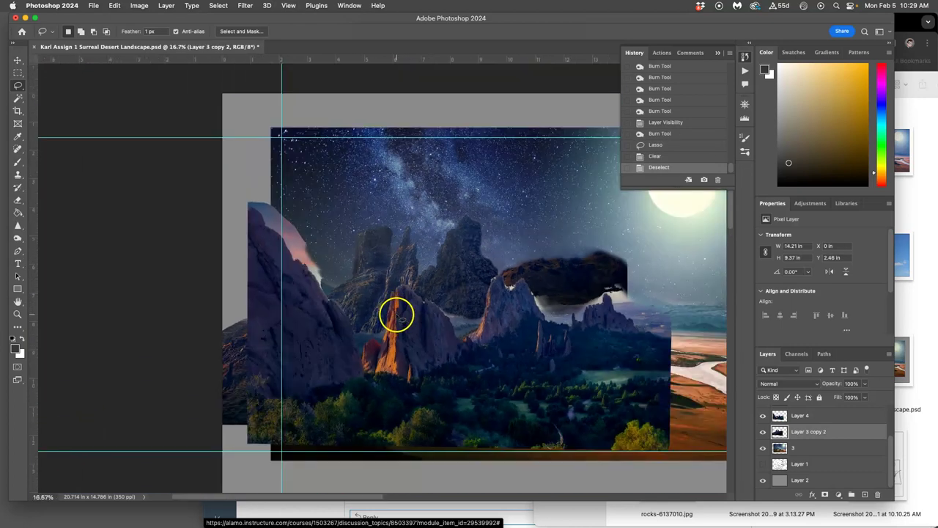
scroll(613, 315, "right", 5)
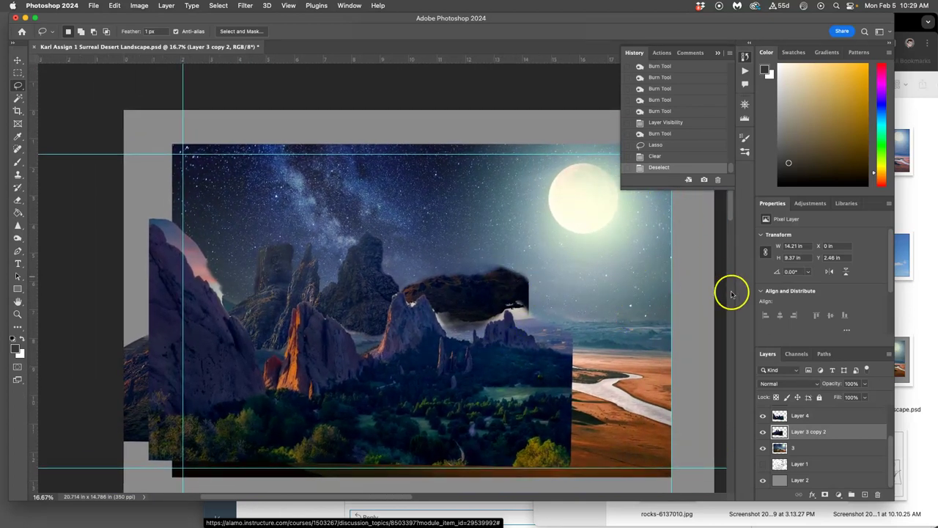
left_click(798, 416)
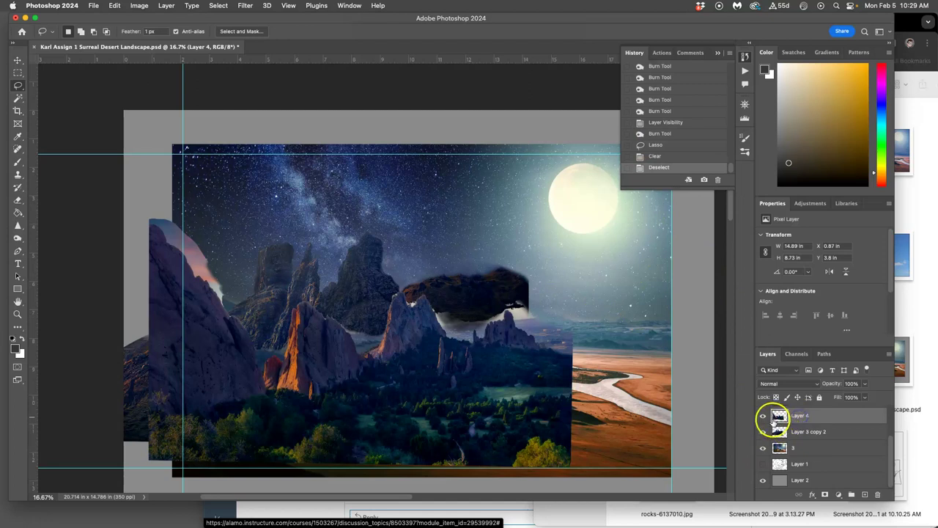
left_click(763, 415)
left_click(763, 416)
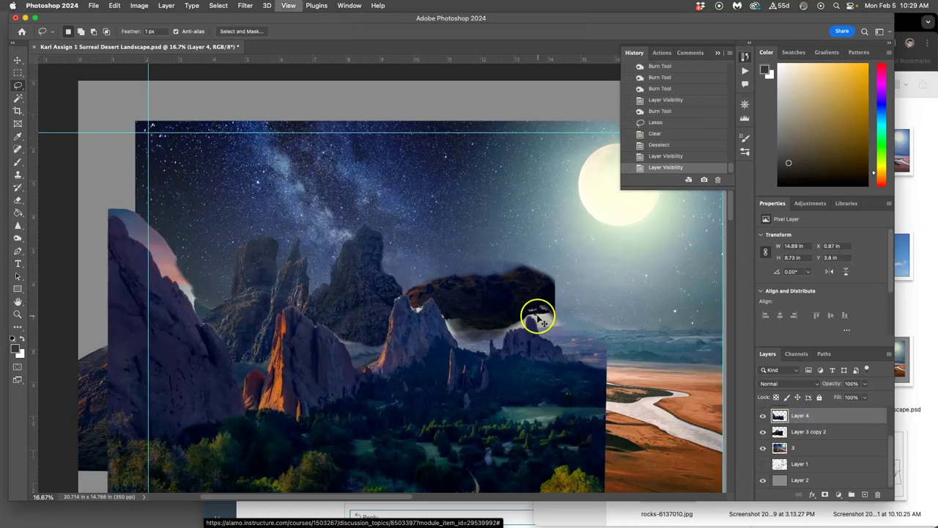
Set the Eraser opacity to 100% and erase Layer 4's pale sky above the small distant rocks and beside the twin peak.
scroll(548, 317, "up", 3)
left_click_drag(501, 276, 289, 149)
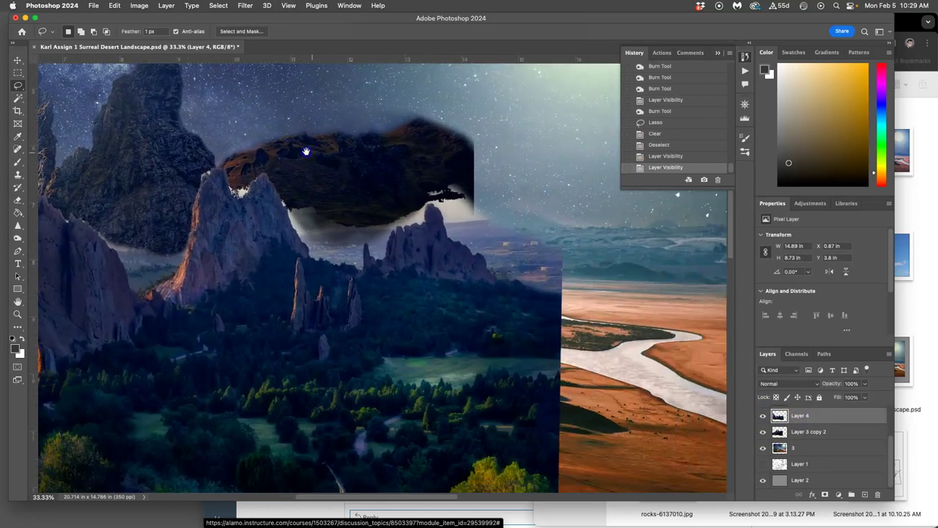
left_click(17, 200)
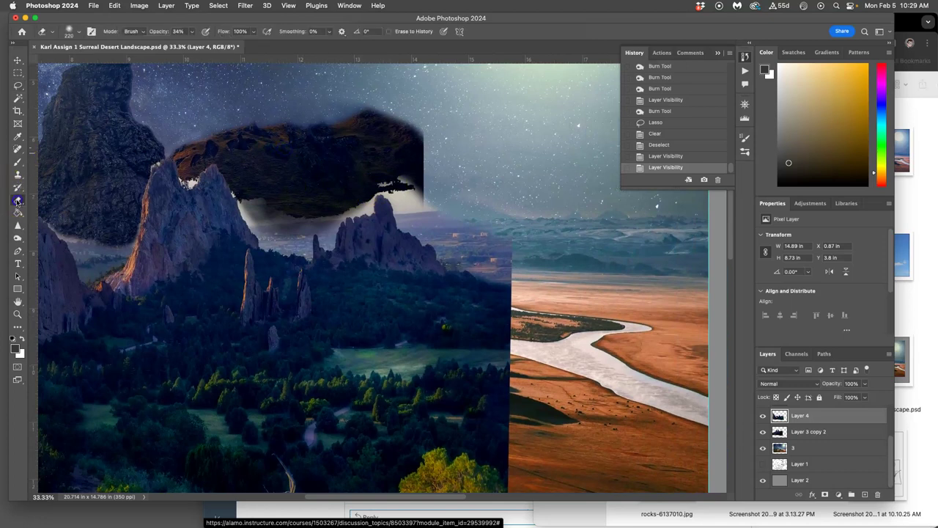
left_click(192, 33)
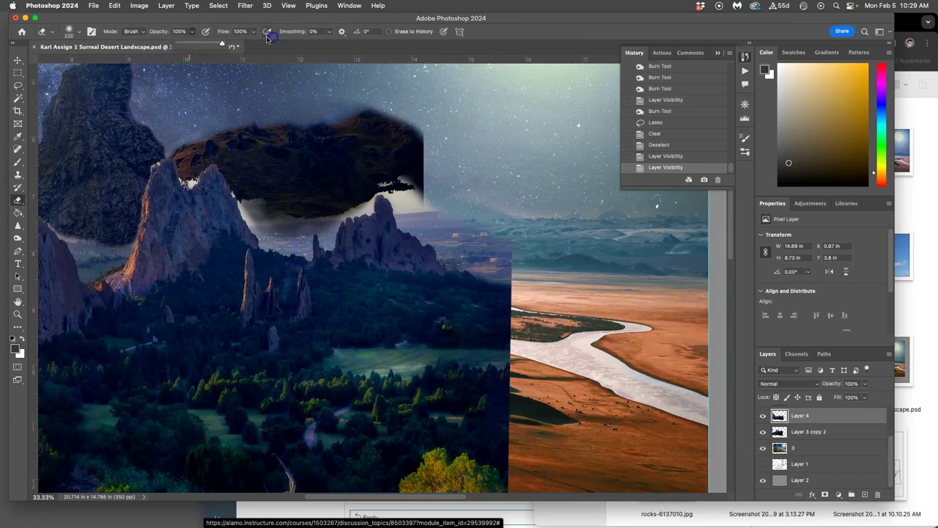
mouse_move(383, 162)
left_mouse_down()
mouse_move(415, 187)
mouse_move(371, 176)
left_mouse_up()
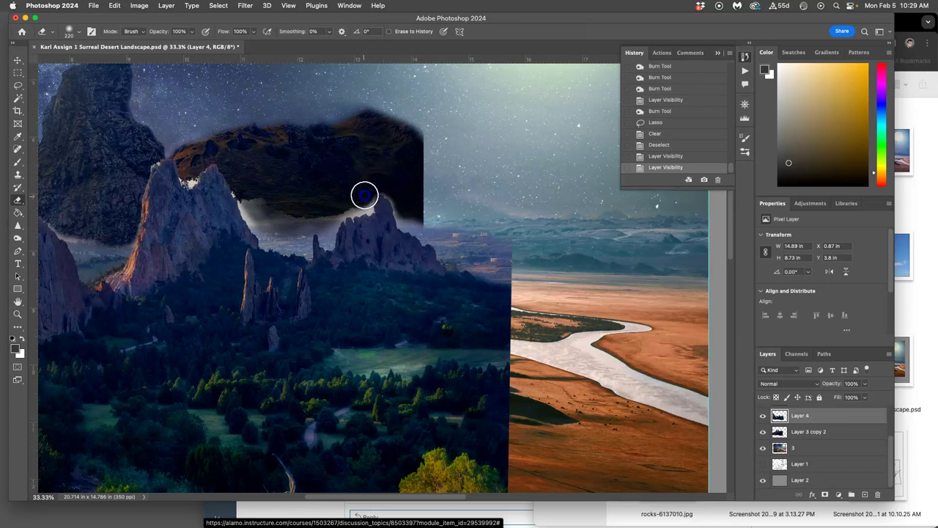
left_click_drag(319, 214, 250, 193)
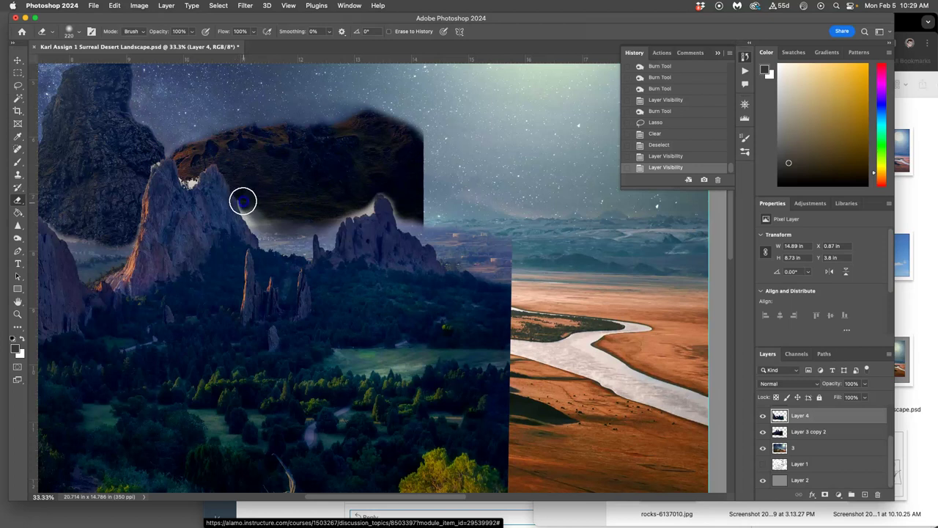
left_click_drag(242, 202, 239, 196)
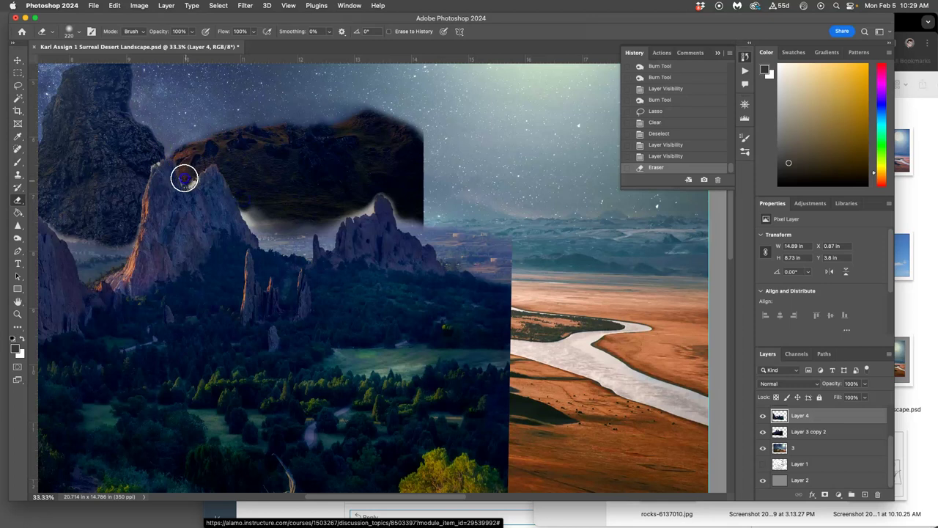
Erase the white fringe between the twin peak's summits, at its left tip and along the central orange rock's ridge.
left_click(190, 173)
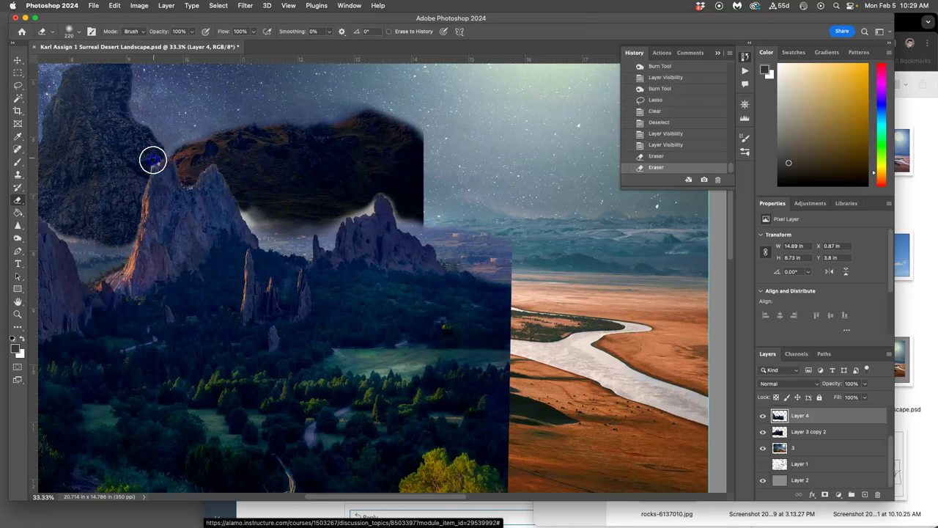
left_click(152, 160)
left_click_drag(241, 257, 460, 258)
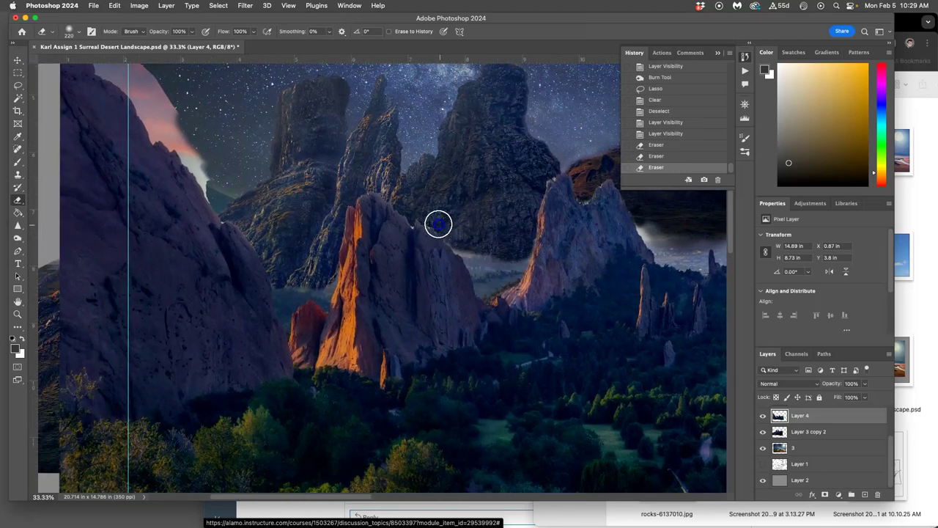
left_click(427, 217)
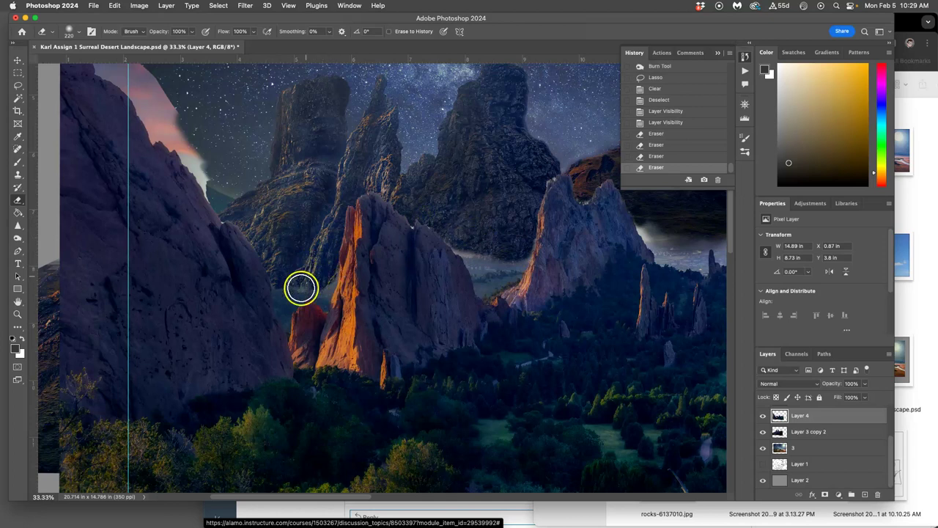
Erase the outer part of Layer 4's pink and white sky along the large foreground rock's sloping edge.
left_click_drag(297, 219, 357, 313)
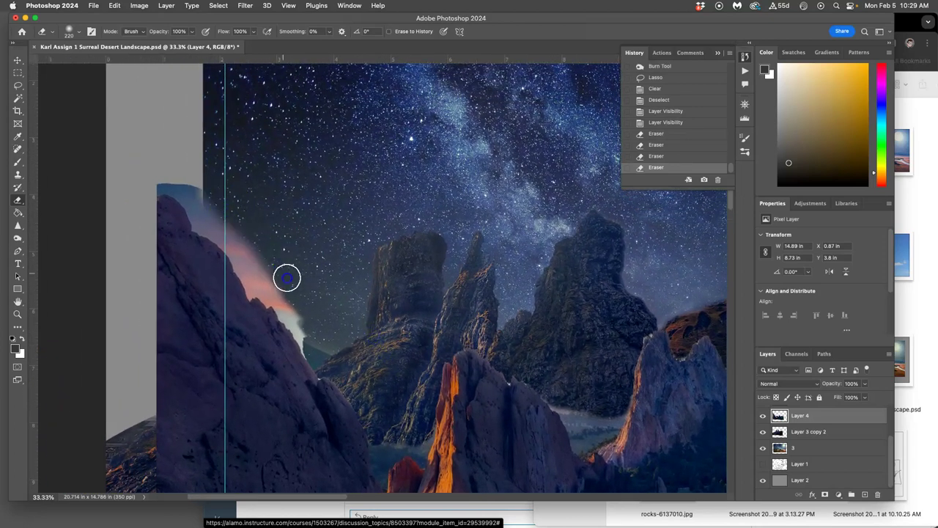
mouse_move(209, 193)
left_mouse_down()
mouse_move(313, 341)
mouse_move(304, 315)
mouse_move(312, 337)
left_mouse_up()
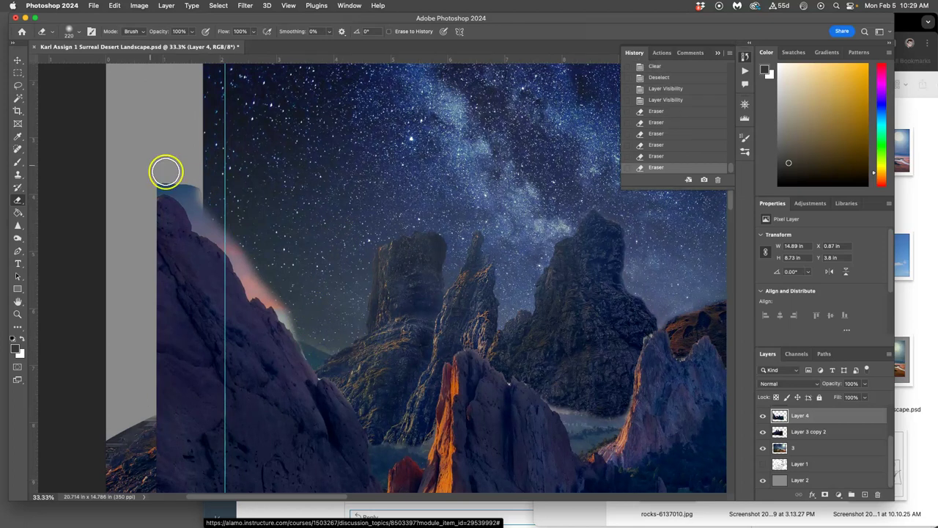
Hide the guides and lasso the remaining pink sky, tracing closely along the large foreground rock's sloping edge.
left_click(18, 86)
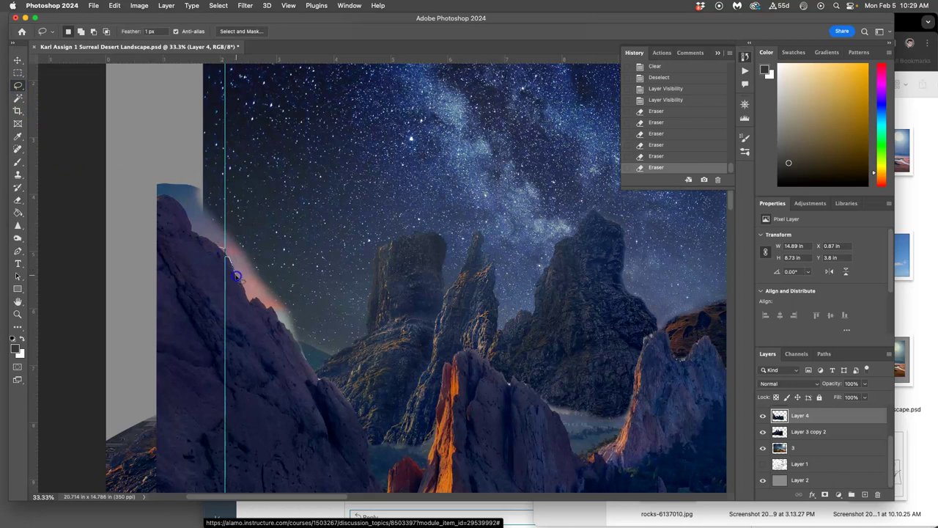
left_click_drag(250, 301, 255, 307)
left_click(258, 312)
key("super+equal")
key("super+equal")
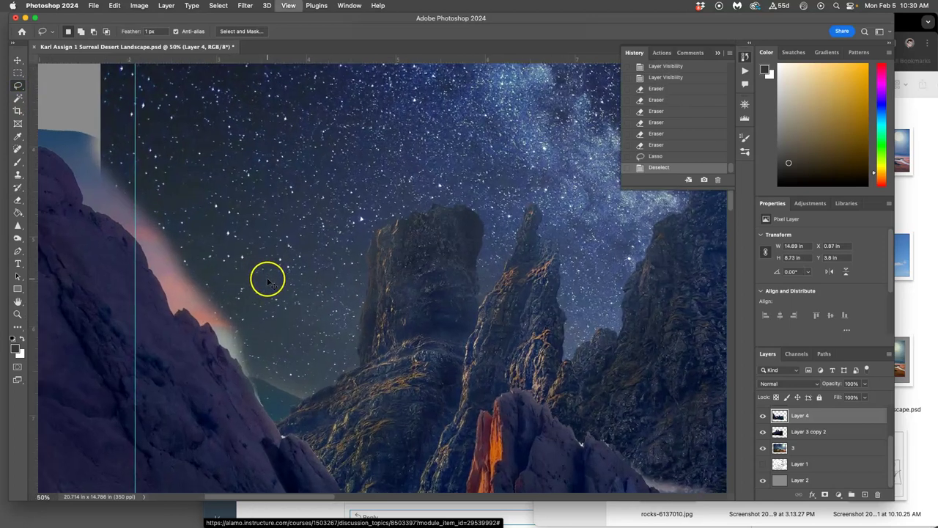
left_click_drag(225, 295, 291, 204)
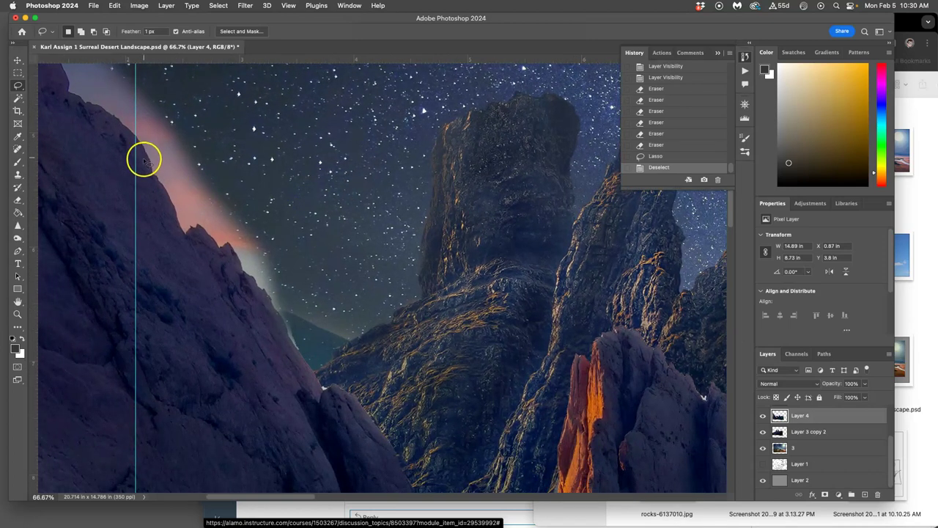
key("super+semicolon")
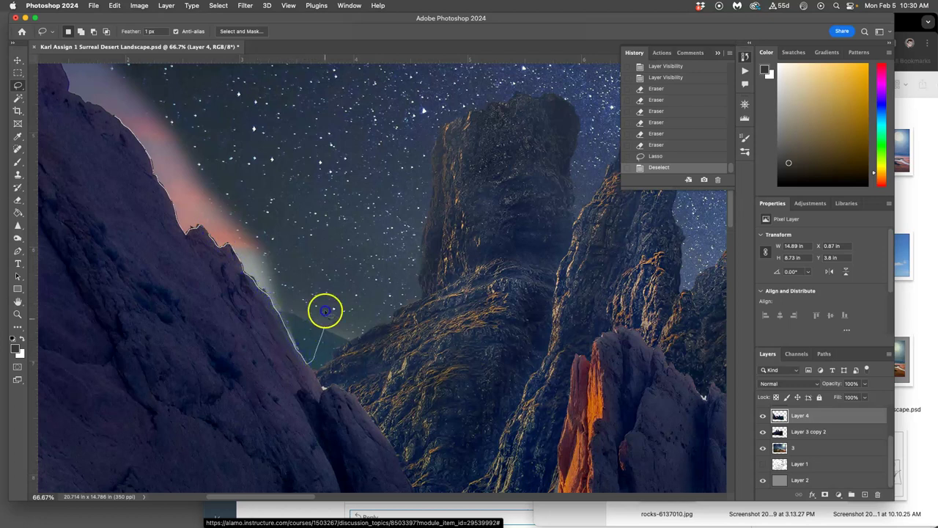
mouse_move(324, 302)
left_mouse_down()
mouse_move(302, 199)
mouse_move(245, 129)
mouse_move(191, 94)
mouse_move(82, 99)
left_mouse_up()
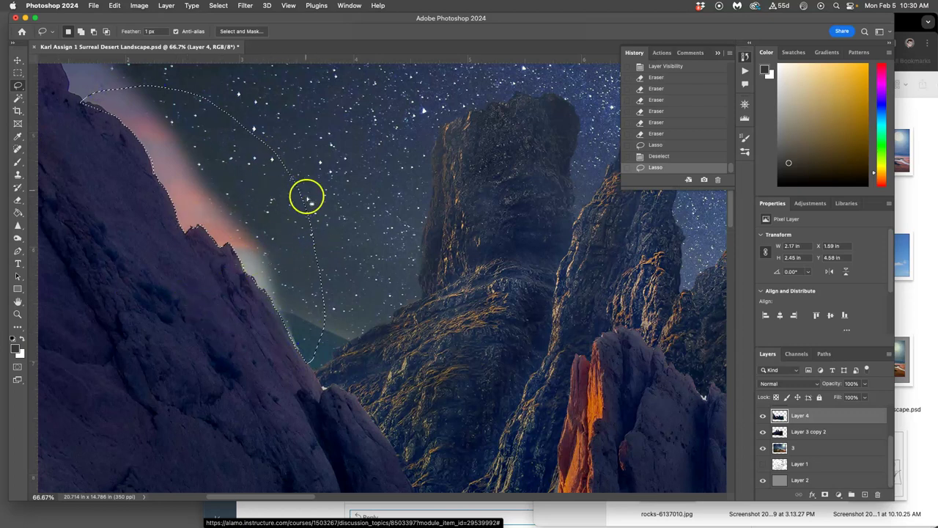
Erase the pink sky inside the selection, lowering the Eraser opacity to 51% for the strokes closest to the rock.
left_click(18, 200)
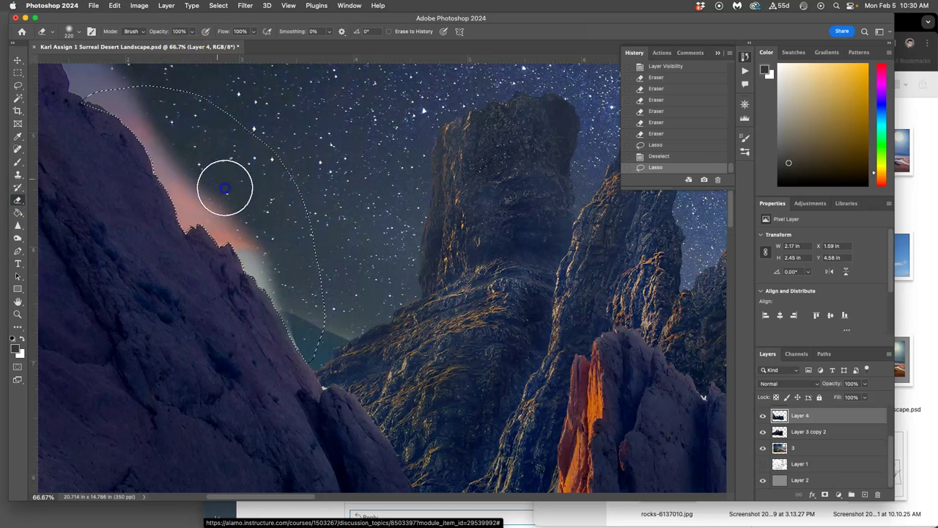
mouse_move(233, 200)
left_mouse_down()
mouse_move(277, 241)
mouse_move(310, 303)
mouse_move(157, 98)
mouse_move(191, 37)
mouse_move(99, 95)
mouse_move(131, 106)
mouse_move(162, 138)
mouse_move(180, 198)
mouse_move(285, 300)
left_mouse_up()
left_click(191, 32)
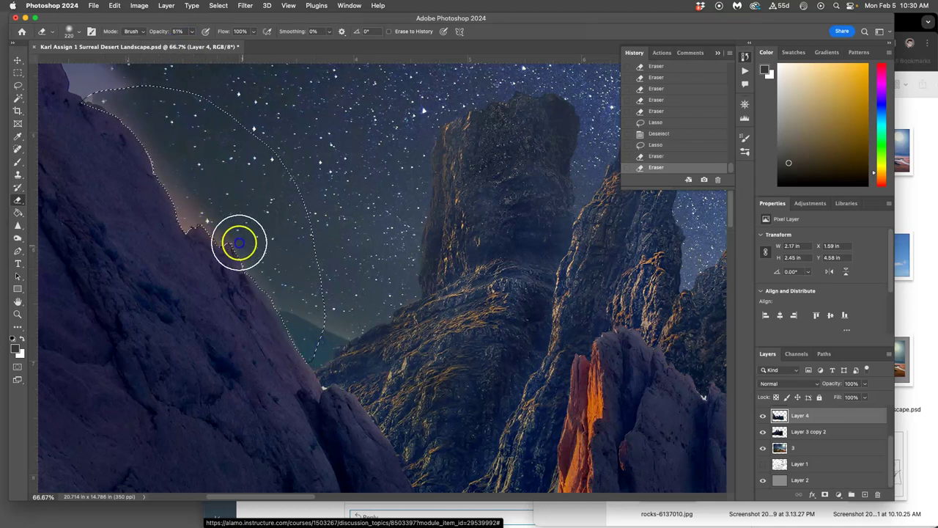
mouse_move(272, 255)
left_mouse_down()
mouse_move(327, 335)
mouse_move(348, 410)
left_mouse_up()
Deselect the sky area, inspect the rock's erased edge up close, and undo the deselection.
key("super+d")
mouse_move(306, 215)
left_mouse_down()
mouse_move(335, 253)
mouse_move(330, 237)
mouse_move(332, 262)
mouse_move(350, 253)
mouse_move(327, 273)
mouse_move(324, 250)
mouse_move(228, 255)
mouse_move(227, 246)
mouse_move(450, 268)
left_mouse_up()
key("super+plus")
key("super+plus")
mouse_move(121, 229)
left_mouse_down()
mouse_move(308, 223)
mouse_move(496, 351)
left_mouse_up()
left_click_drag(393, 218, 432, 295)
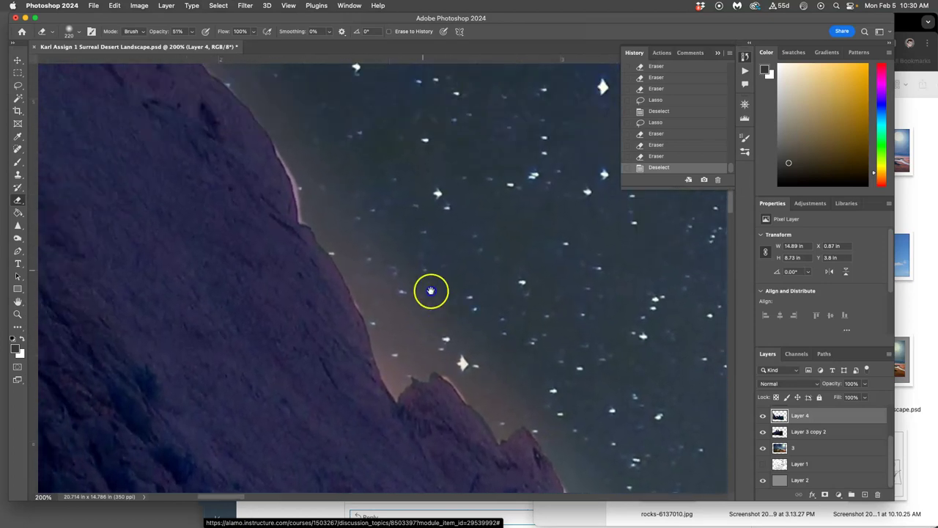
key("super+z")
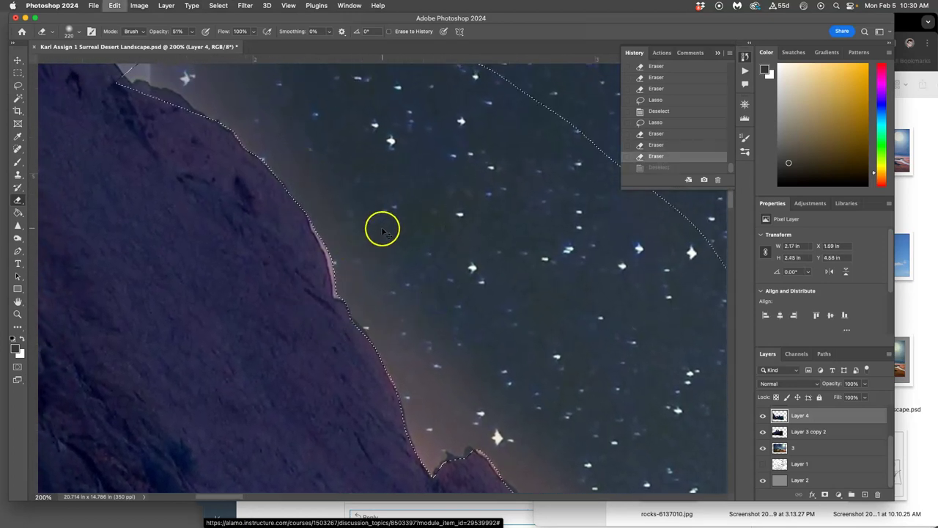
Add the bright fringe on the slope to the lasso selection and subtract the small rock ledge near its upper end.
left_click(17, 85)
left_click_drag(307, 212, 306, 214)
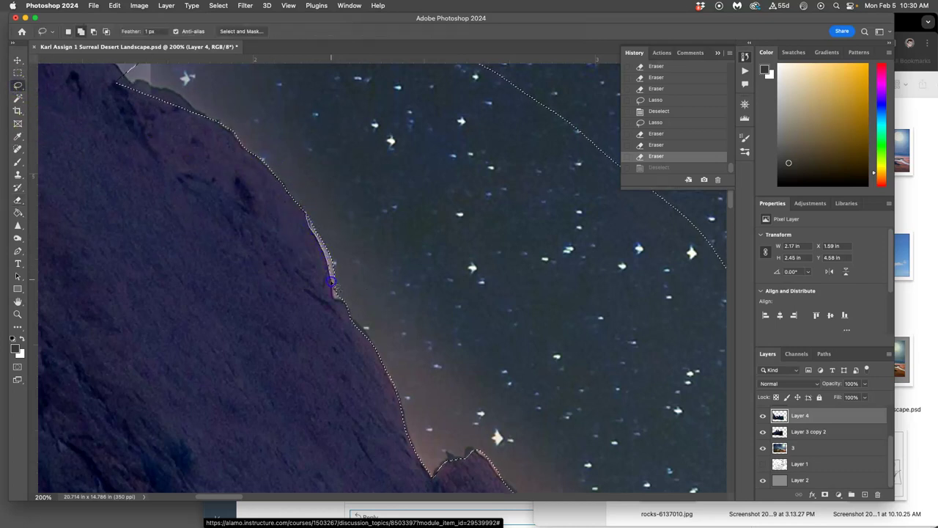
left_click_drag(351, 302, 337, 227)
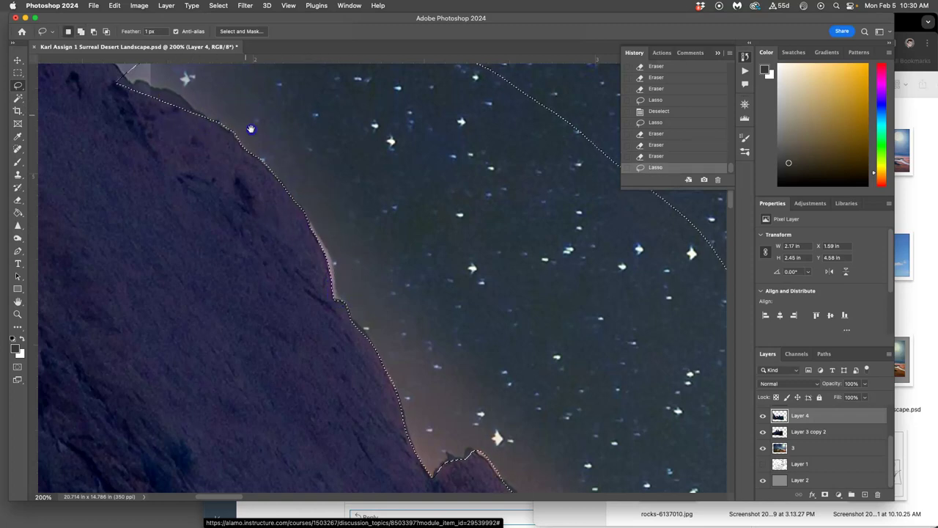
scroll(255, 147, "up", 5)
scroll(256, 146, "left", 2)
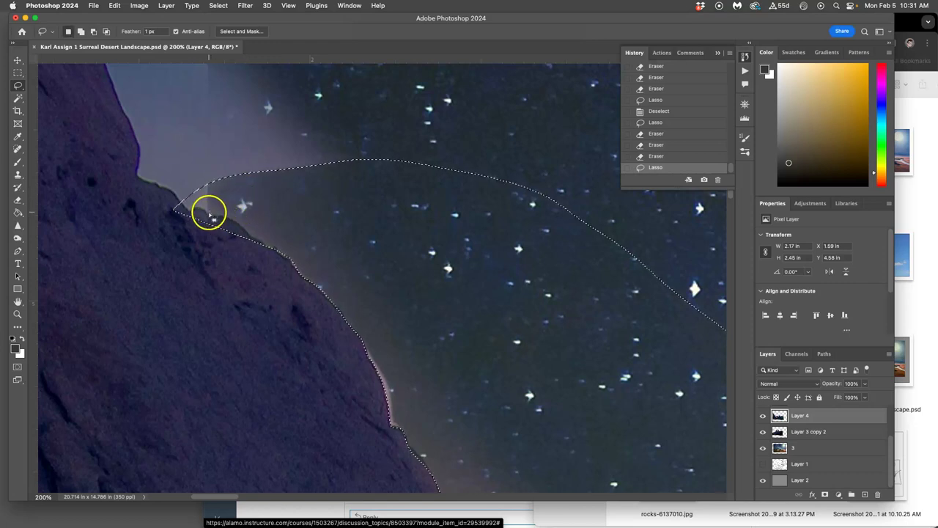
left_click_drag(207, 211, 218, 214)
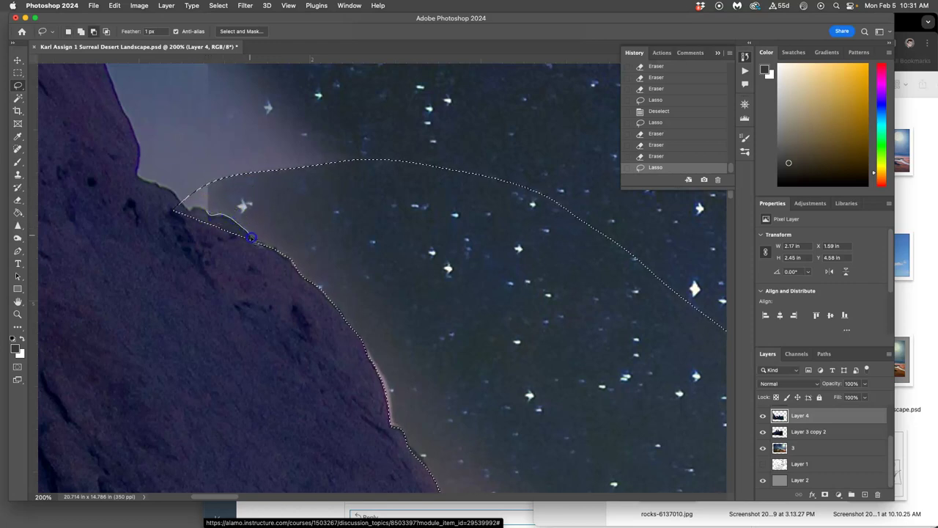
left_click_drag(277, 250, 212, 281)
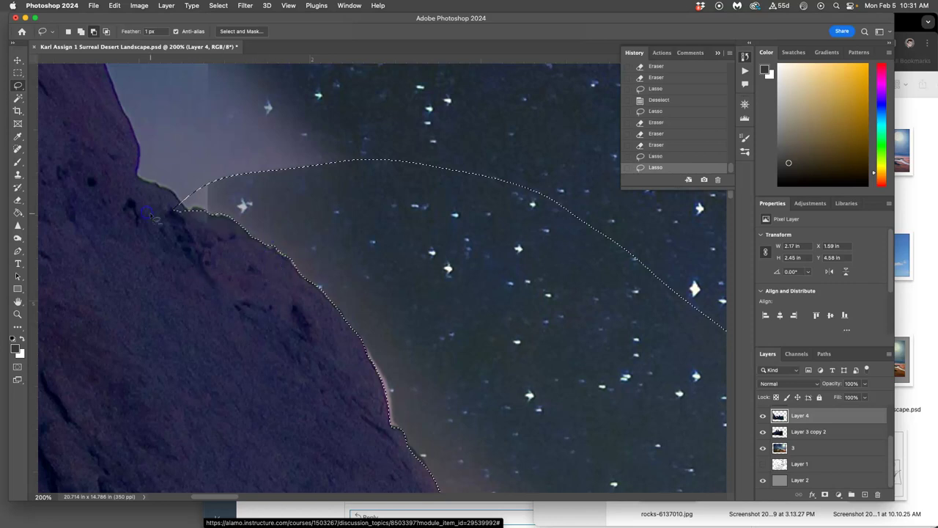
Extend the selection down the slope past the white notch beside the smaller rock, clear its contents from Layer 4, and deselect.
left_click_drag(394, 280, 252, 156)
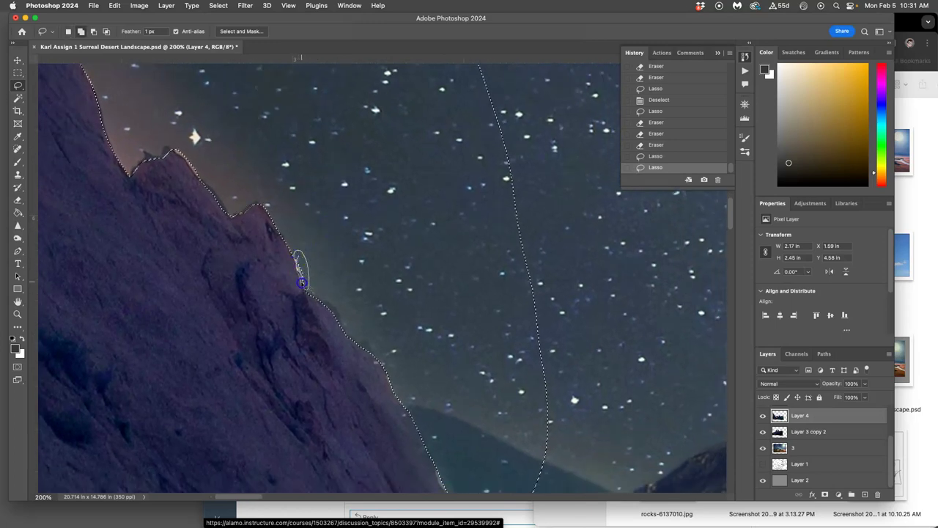
left_click_drag(302, 283, 286, 140)
key("shift")
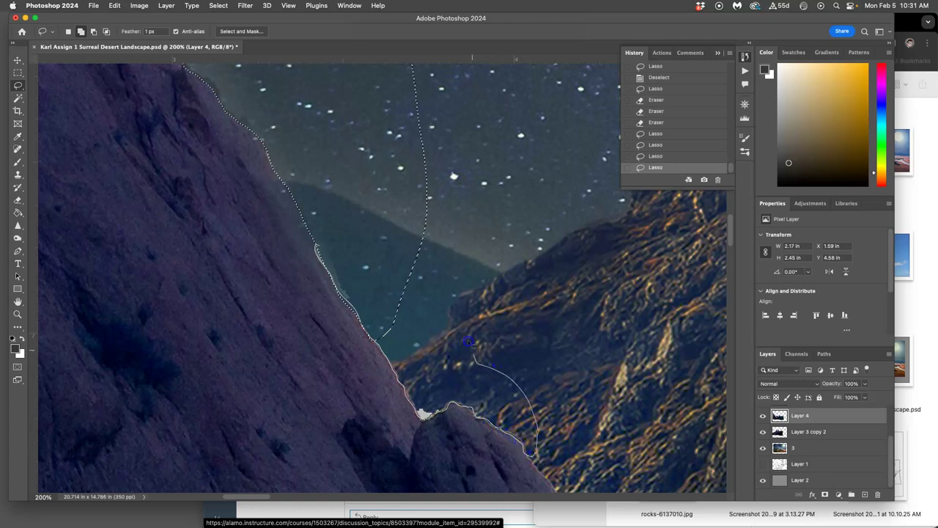
mouse_move(465, 336)
left_mouse_down()
mouse_move(438, 282)
mouse_move(383, 222)
left_mouse_up()
key("Delete")
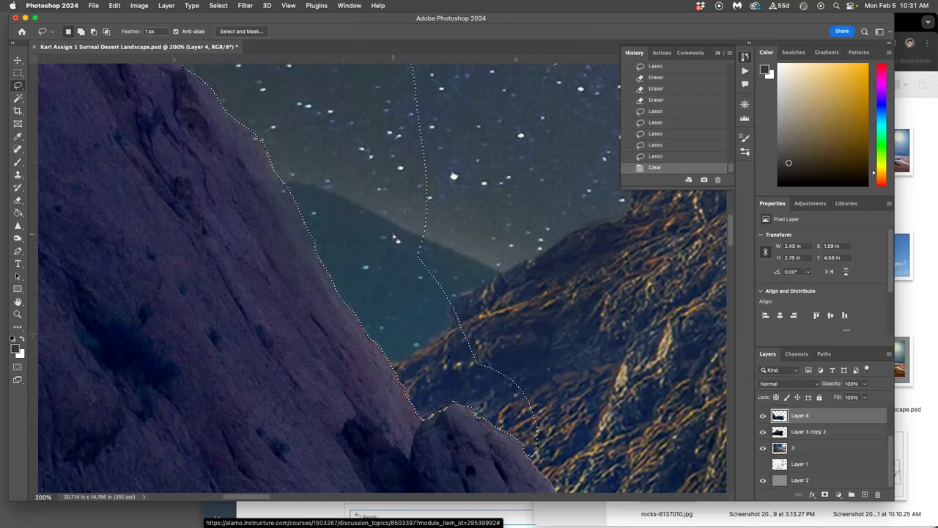
key("Delete")
key("Delete")
left_click_drag(451, 214, 392, 210)
key("super+minus")
left_click_drag(489, 258, 478, 259)
key("super+0")
scroll(410, 249, "left", 5)
scroll(410, 249, "up", 2)
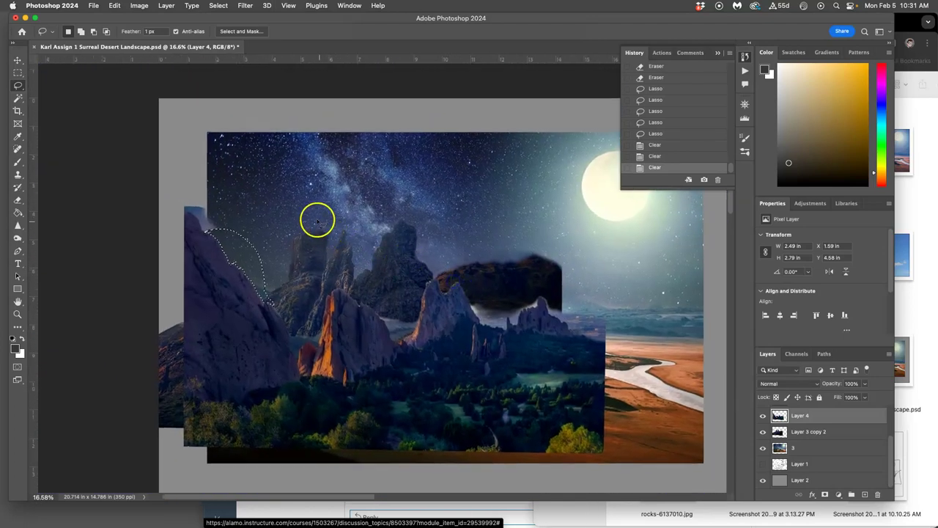
key("super+d")
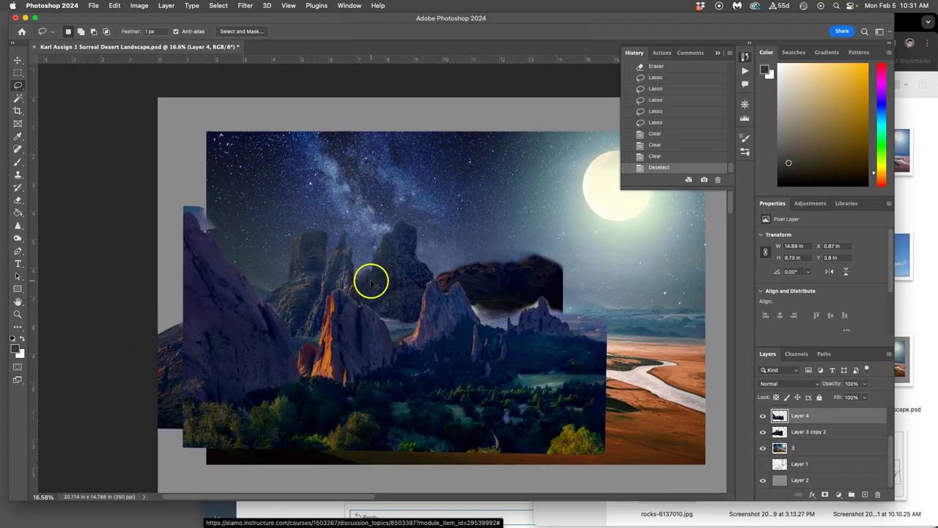
Lasso the fringe around the central orange rock's summit and its small side peak, clear it, and deselect.
scroll(372, 283, "up", 6)
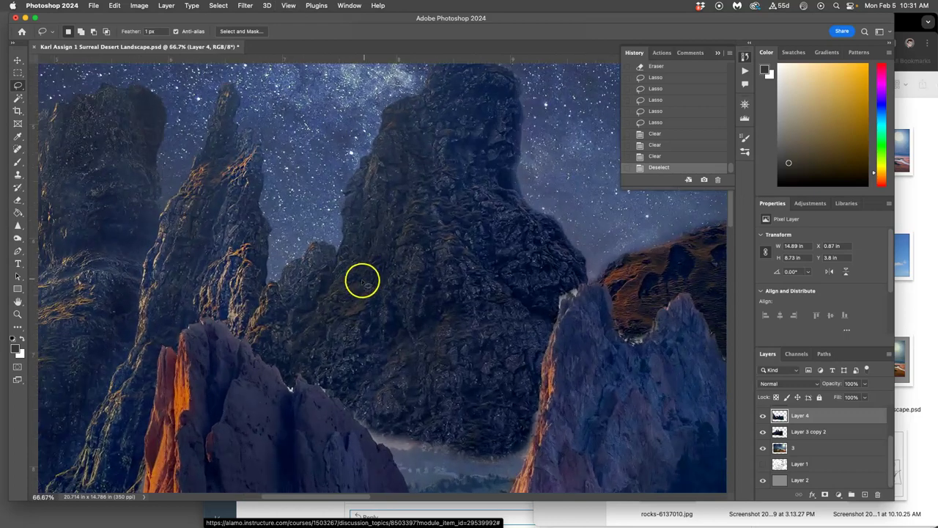
left_click_drag(353, 262, 360, 187)
key("super+plus")
key("super+equal")
scroll(271, 279, "left", 8)
scroll(272, 278, "up", 3)
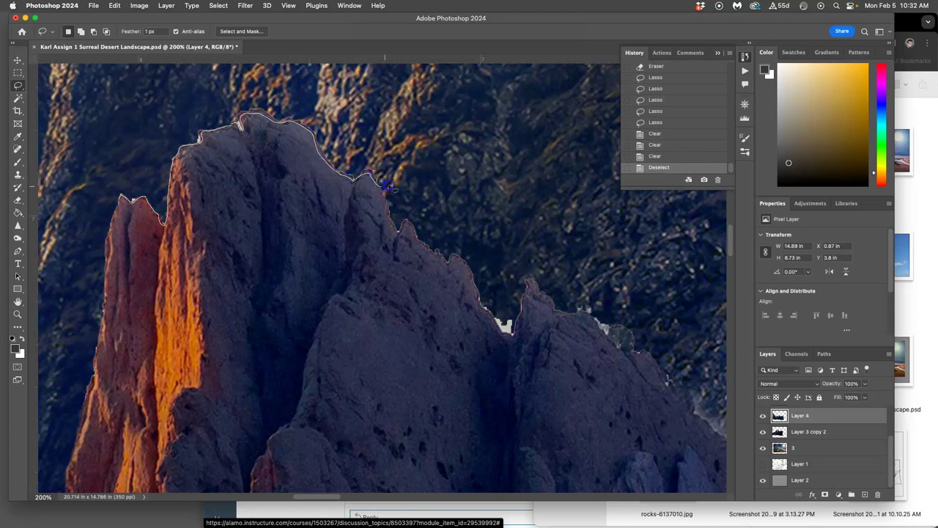
mouse_move(393, 182)
left_mouse_down()
mouse_move(369, 111)
mouse_move(279, 78)
mouse_move(187, 101)
mouse_move(115, 147)
left_mouse_up()
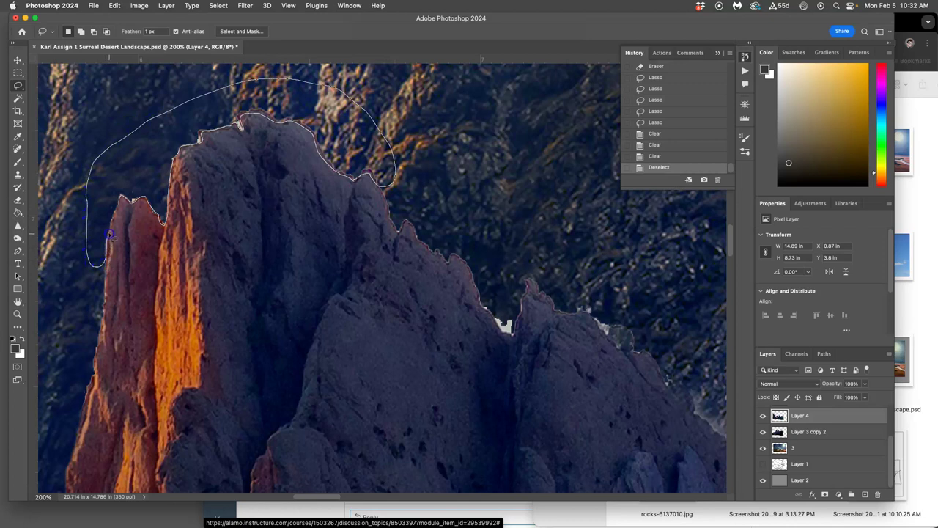
left_click_drag(120, 201, 118, 219)
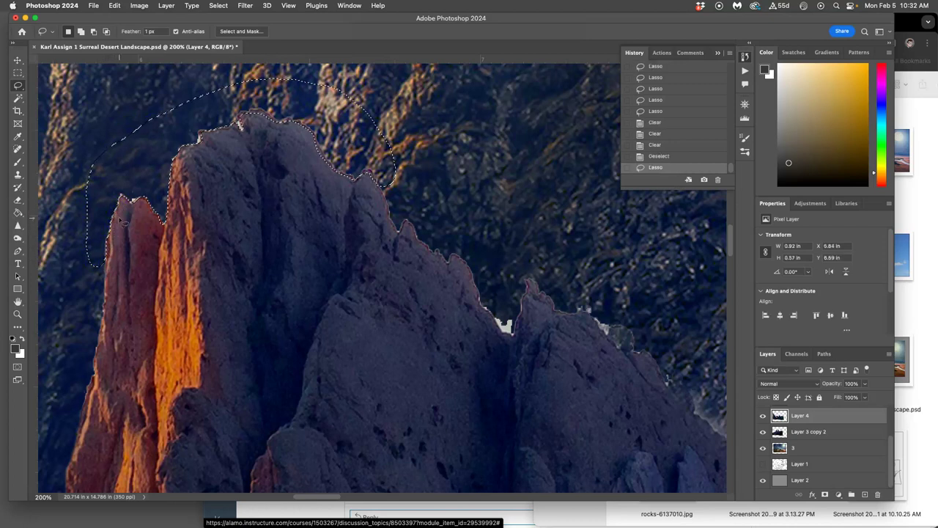
key("BackSpace")
key("super+d")
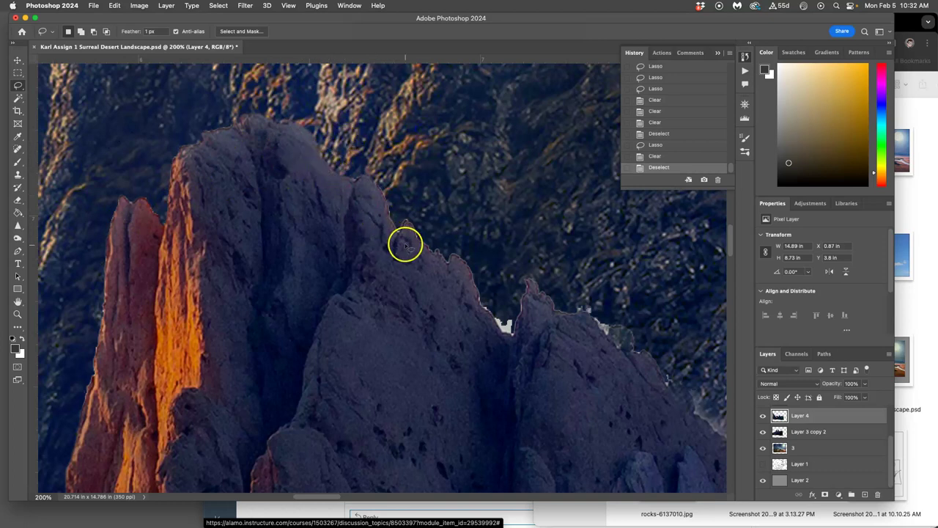
Restore the selection around the orange rock's summit, clear the leftover fringe three more times, and deselect.
key("super+z")
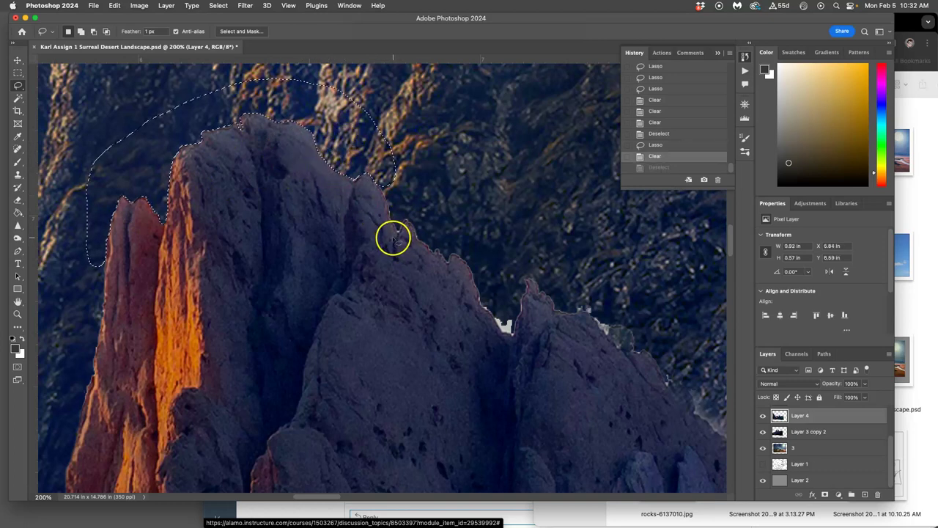
key("BackSpace")
key("BackSpace")
key("BackSpace")
key("super+d")
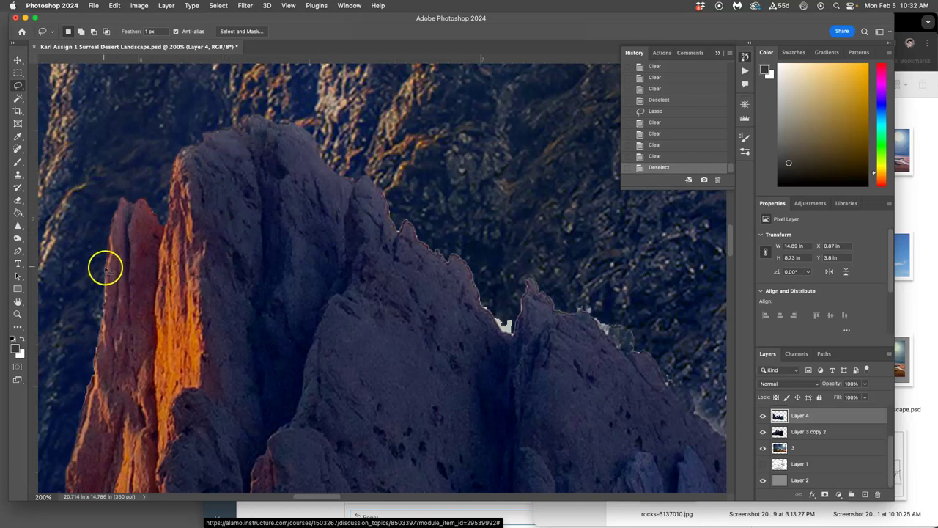
Lasso the fringe along the orange rock's steep outer edge below the side peak, clear it repeatedly, and deselect.
left_click_drag(106, 262, 107, 259)
mouse_move(77, 436)
left_mouse_down()
mouse_move(46, 310)
mouse_move(73, 239)
mouse_move(107, 274)
left_mouse_up()
key("Delete")
key("Delete")
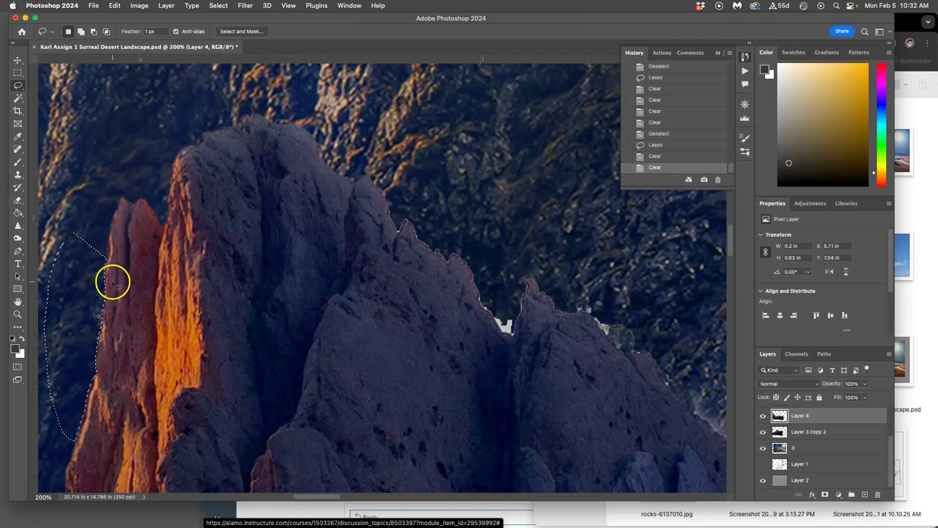
key("super+equal")
key("super+equal")
key("super+equal")
mouse_move(104, 293)
left_mouse_down()
mouse_move(256, 243)
mouse_move(374, 285)
left_mouse_up()
key("Delete")
key("Delete")
key("Delete")
key("Delete")
key("Delete")
key("Delete")
left_click(373, 274)
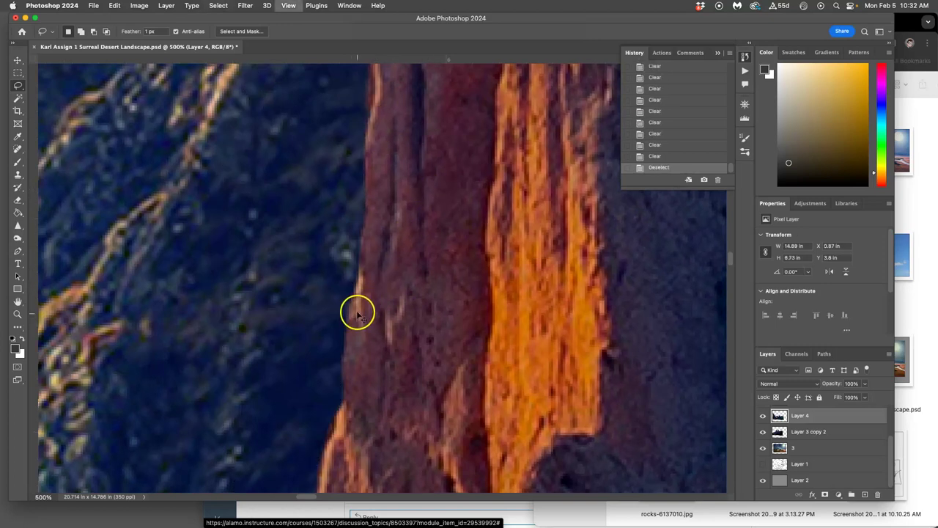
Lasso the fringe and white notch along the central rock's descending jagged ridge and clear it three times.
key("super+minus")
key("super+minus")
key("super+minus")
key("super+minus")
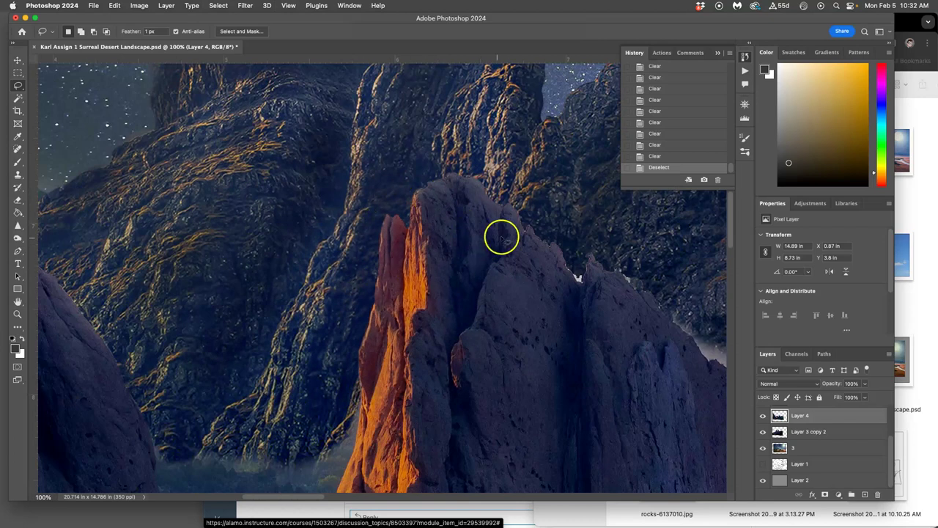
left_click_drag(458, 231, 314, 193)
key("super+plus")
key("super+plus")
key("super+plus")
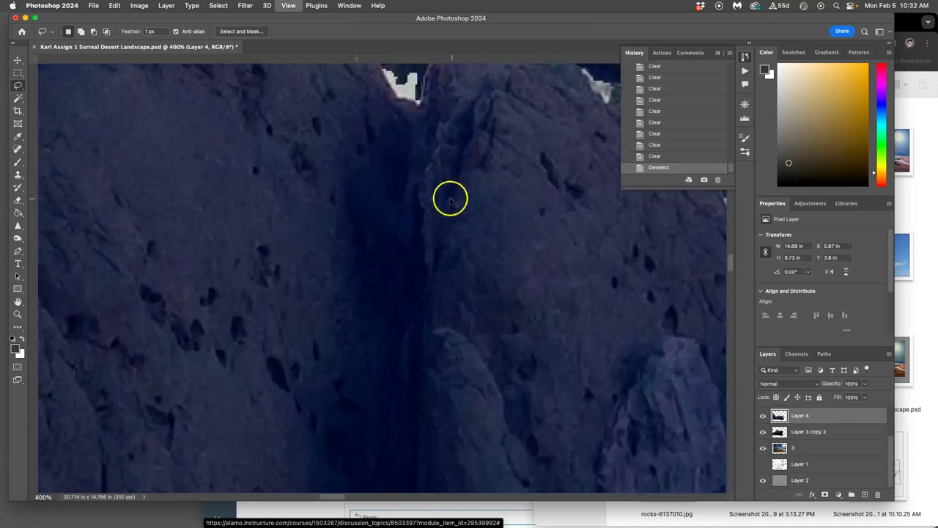
left_click_drag(405, 209, 511, 365)
left_click_drag(417, 192, 452, 242)
key("super+minus")
scroll(391, 161, "down", 3)
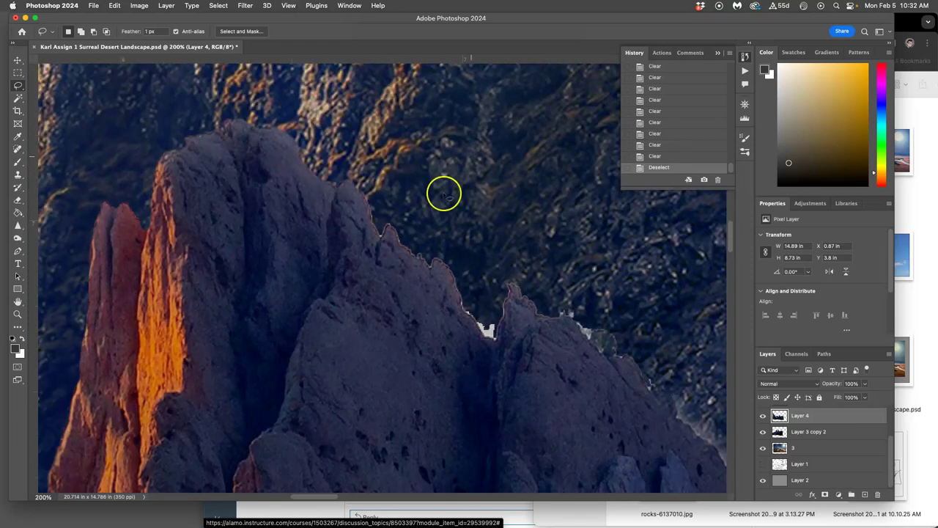
left_click_drag(338, 183, 337, 187)
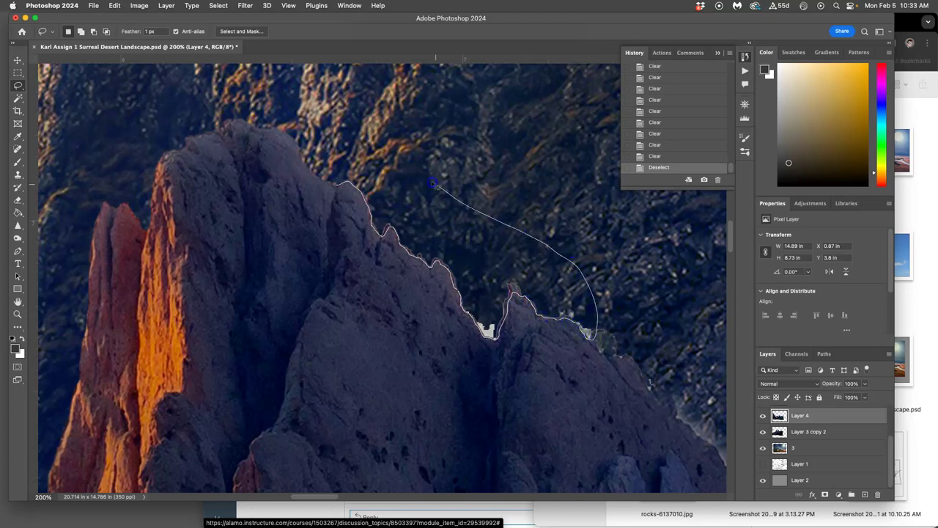
left_click_drag(423, 178, 367, 160)
key("Delete")
key("Delete")
key("Delete")
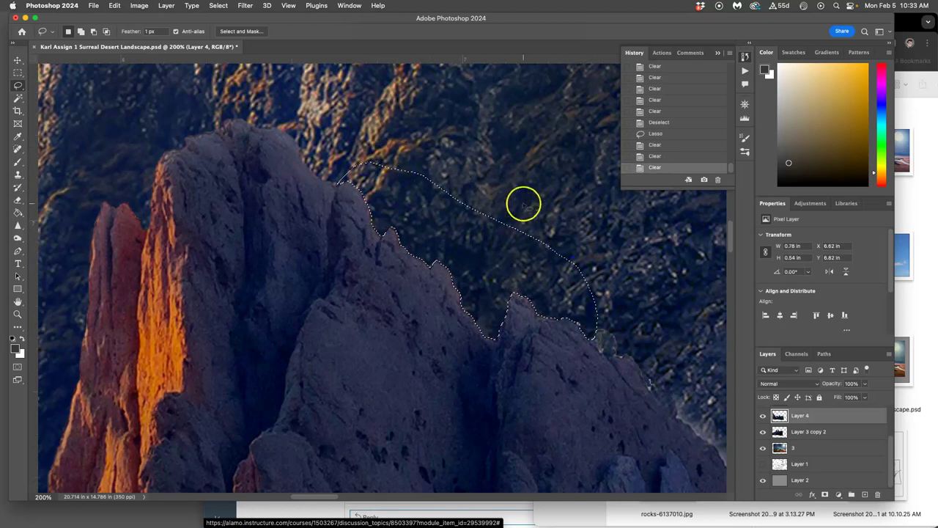
Release the current selection, lasso the fringe along the central rock's lower jagged ridge, clear it, and deselect.
key("ctrl+d")
scroll(454, 168, "right", 5)
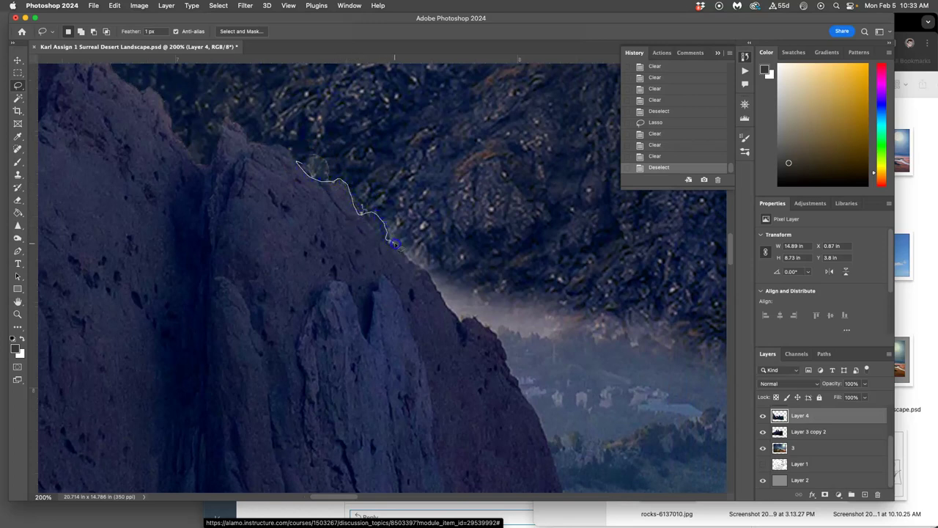
mouse_move(473, 250)
left_mouse_down()
mouse_move(377, 109)
mouse_move(301, 161)
left_mouse_up()
key("Delete")
key("ctrl+d")
Try clearing a lassoed patch of misty valley beside the central rock's steep edge, undo the clear, and deselect.
left_click_drag(507, 219, 310, 134)
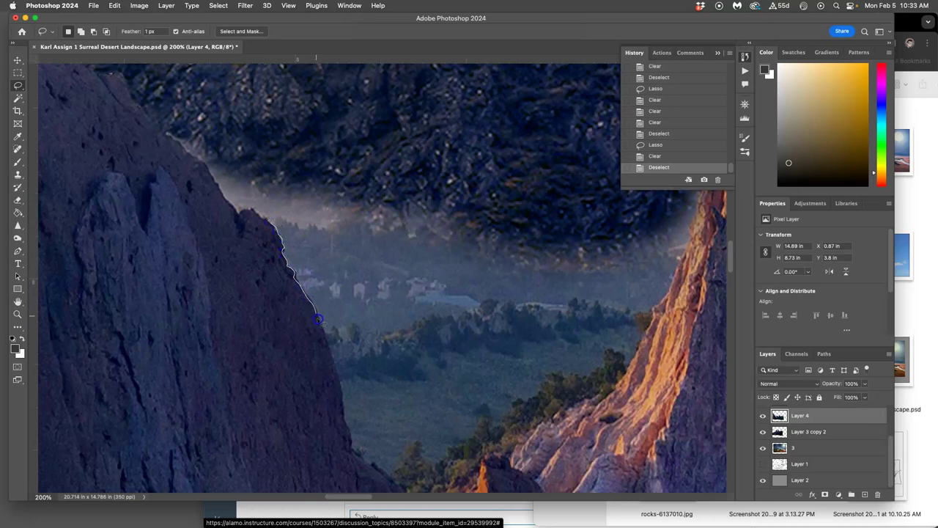
left_click_drag(448, 290, 308, 197)
key("Delete")
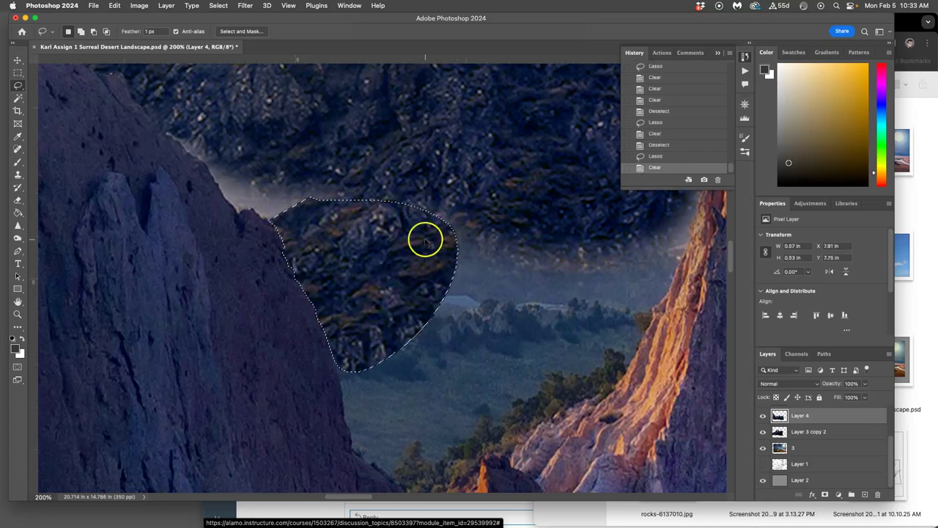
key("super+z")
key("super+d")
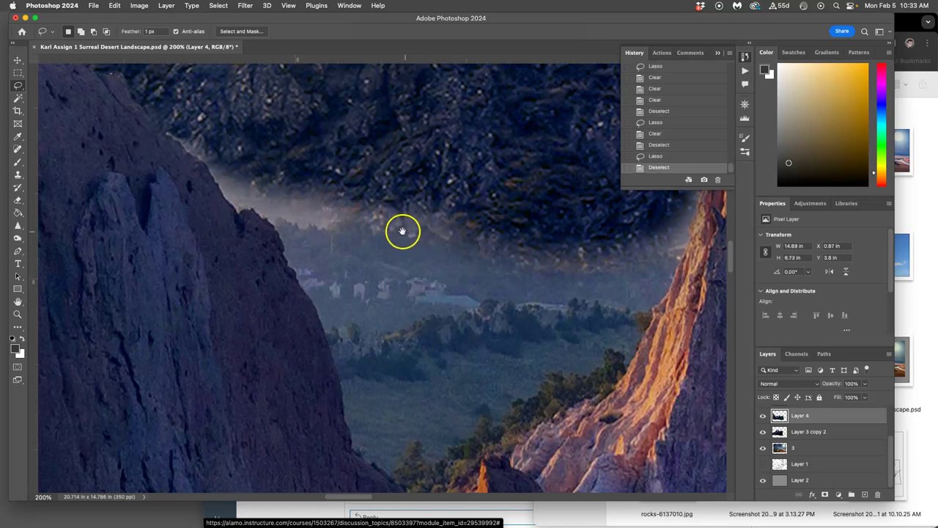
Lasso the misty valley along the central rock's sloping edge across to the orange cliff, and switch to the Eraser.
scroll(400, 231, "up", 5)
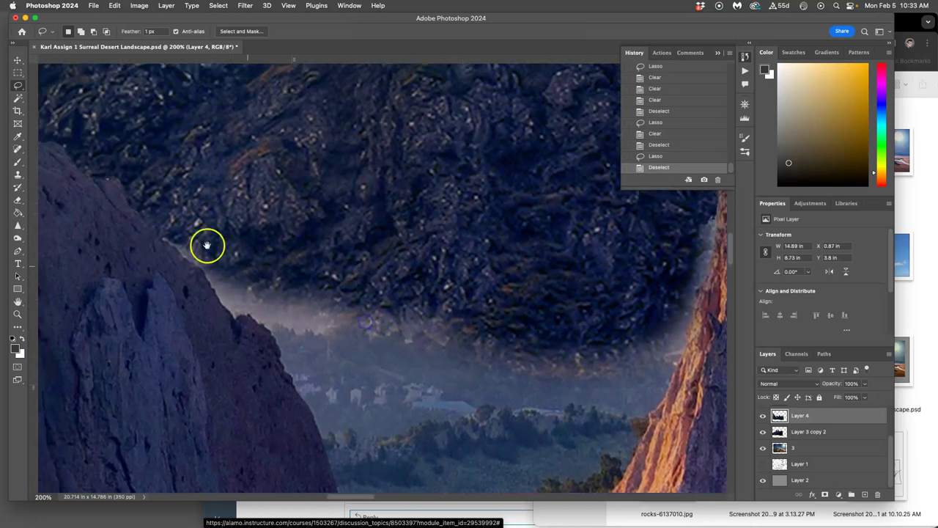
scroll(176, 231, "up", 1)
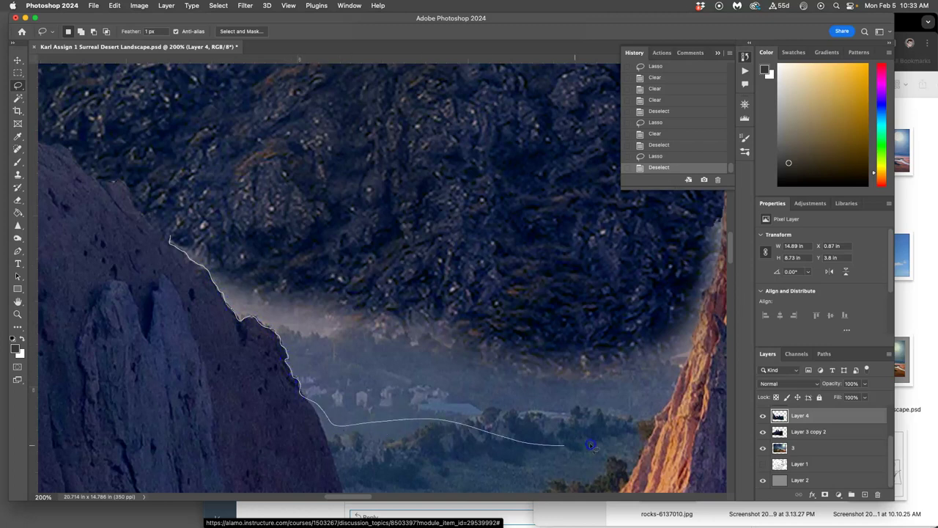
left_click_drag(290, 174, 242, 177)
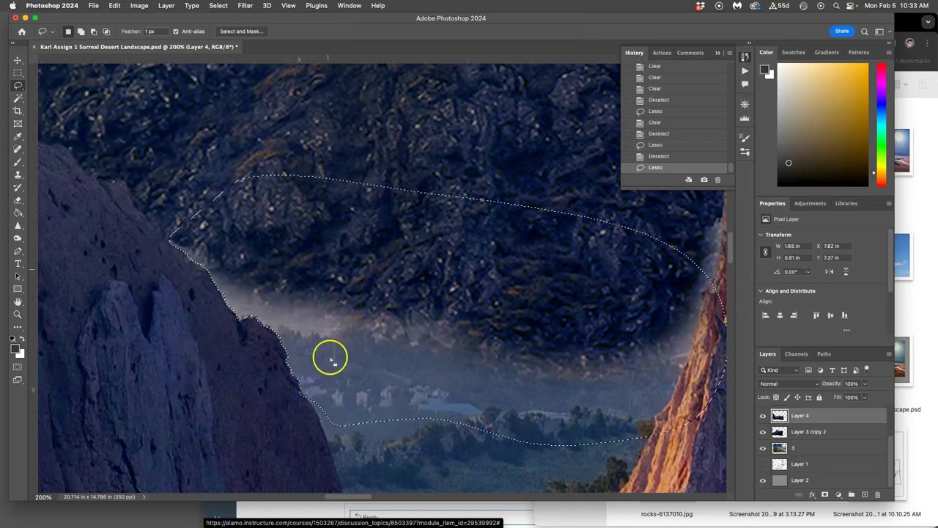
left_click(19, 199)
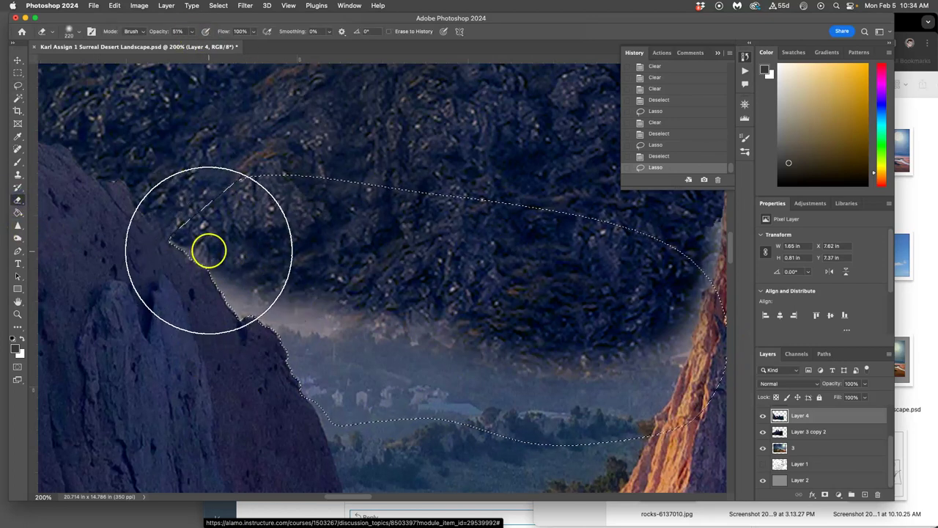
Try erasing the bright haze inside the valley selection at 51% opacity, from the central rock across to the orange cliff.
left_click(209, 250)
left_click(215, 253)
left_click(219, 272)
left_click(231, 283)
left_click(248, 290)
left_click(277, 294)
left_click(300, 305)
left_click(323, 309)
left_click(343, 320)
left_click(363, 333)
left_click(408, 329)
left_click(469, 340)
left_click(565, 330)
left_click(638, 306)
left_click(659, 291)
left_click(611, 276)
Undo the eraser strokes over the valley and restore the lasso selection along the central rock.
key("super+z")
key("super+z")
key("super+z")
key("super+z")
key("super+z")
key("super+z")
key("super+z")
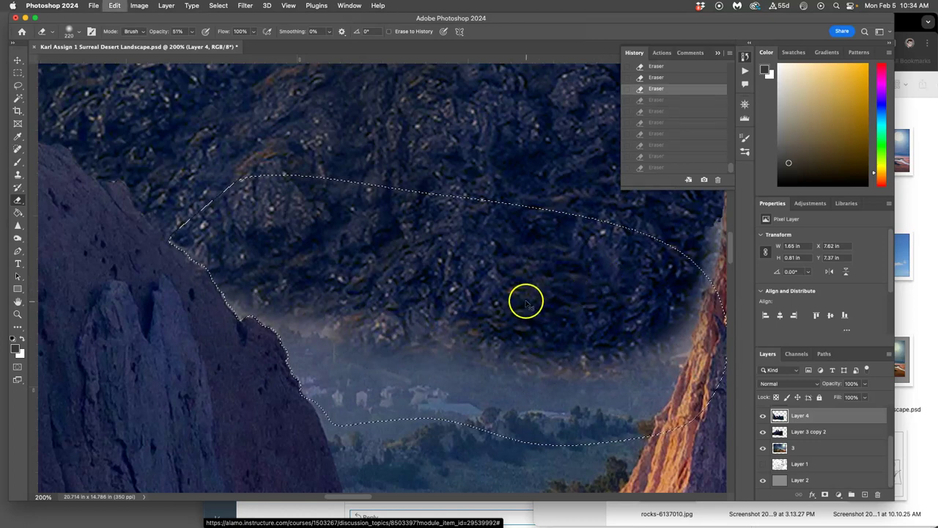
key("super+z")
key("super+z")
key("super+z")
key("super+z")
key("super+z")
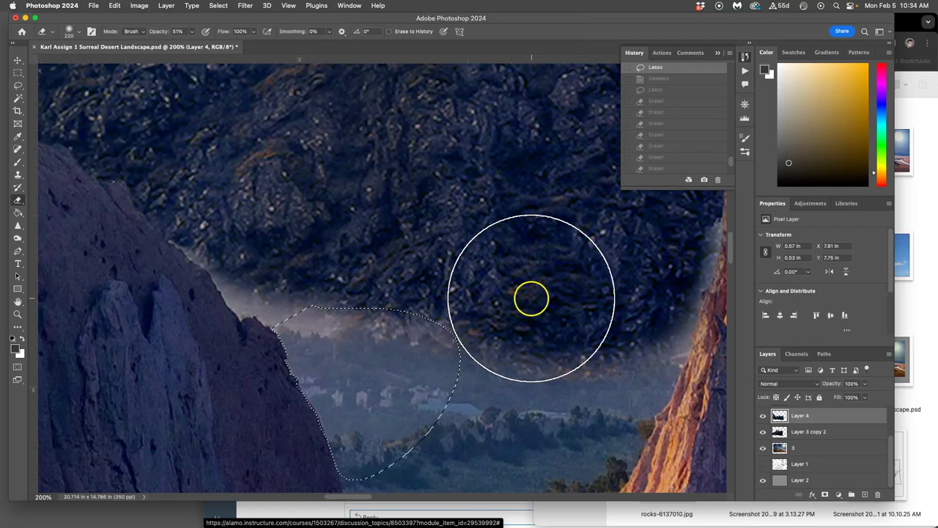
left_click(674, 90)
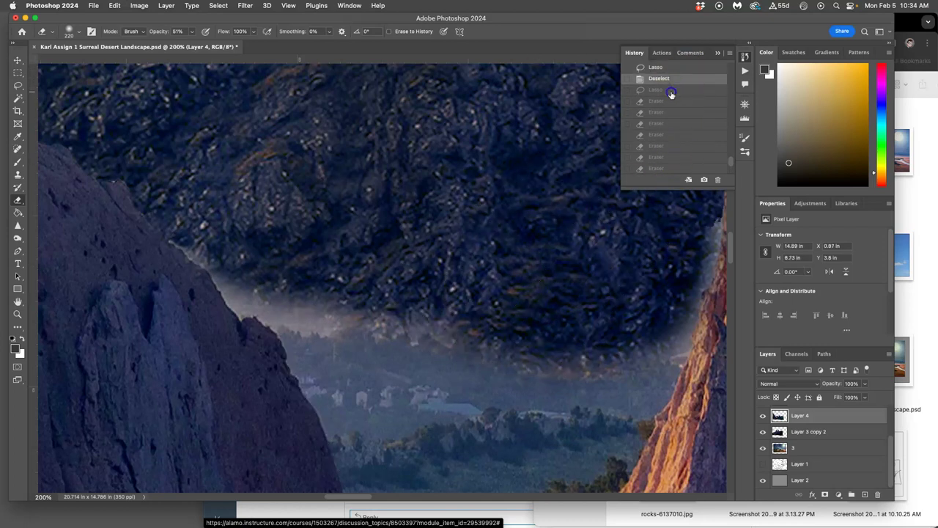
Erase the bright haze inside the valley selection again with the 51% Eraser, and deselect.
mouse_move(181, 238)
left_mouse_down()
mouse_move(262, 259)
mouse_move(246, 279)
mouse_move(348, 289)
mouse_move(260, 304)
mouse_move(540, 300)
mouse_move(627, 325)
mouse_move(662, 293)
left_mouse_up()
left_click(663, 313)
left_click(674, 314)
left_click(672, 317)
key("super+d")
key("super+minus")
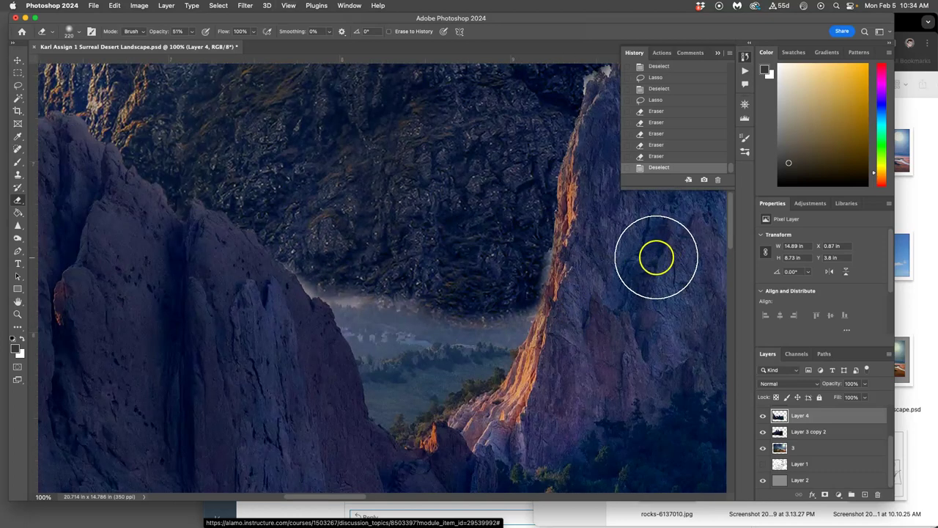
Undo the last eraser stroke over the valley haze and deselect.
key("super+z")
key("super+z")
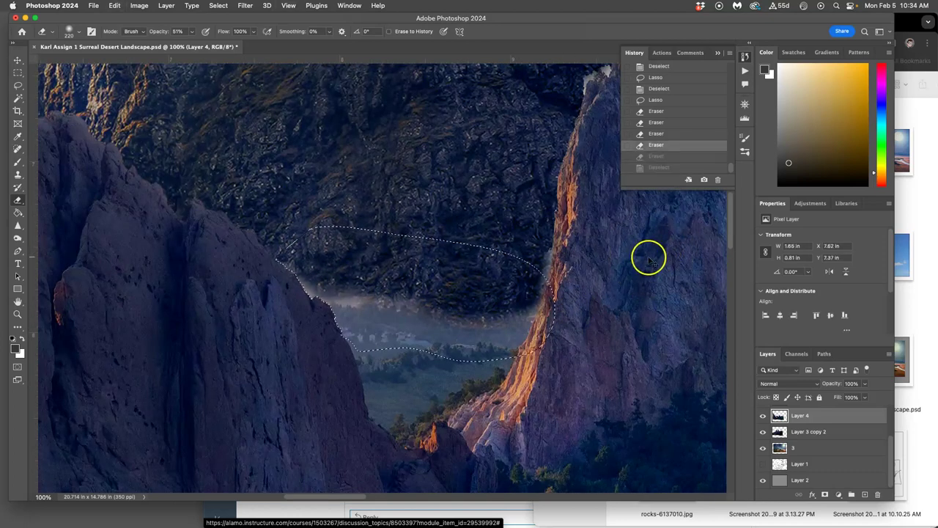
key("super+d")
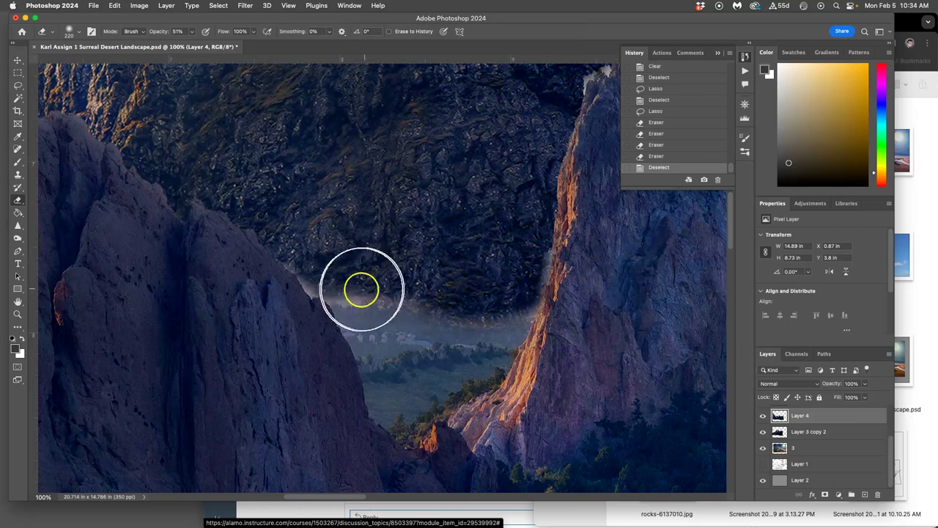
Try erasing the haze along the valley's upper edge and beside the central rock without a selection.
left_click(356, 289)
left_click(348, 294)
left_click(358, 300)
left_click(377, 302)
left_click(420, 306)
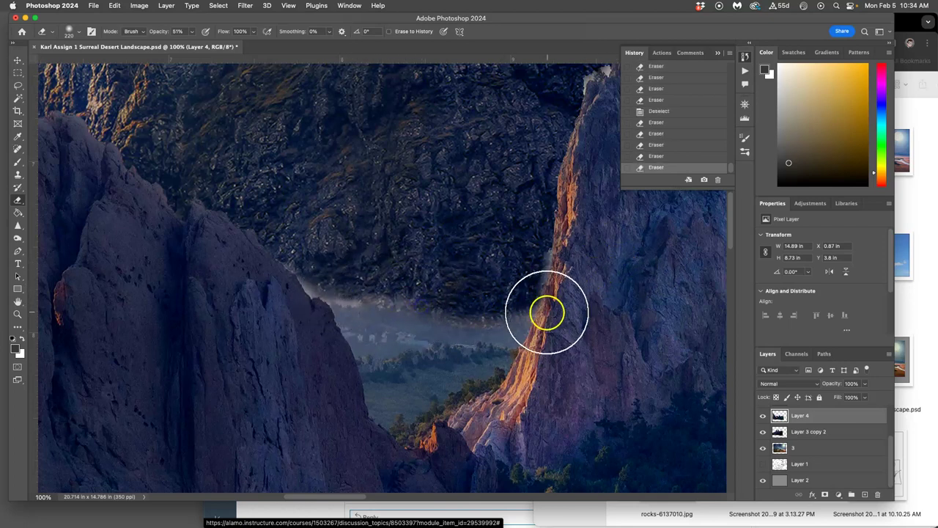
left_click_drag(328, 278, 306, 289)
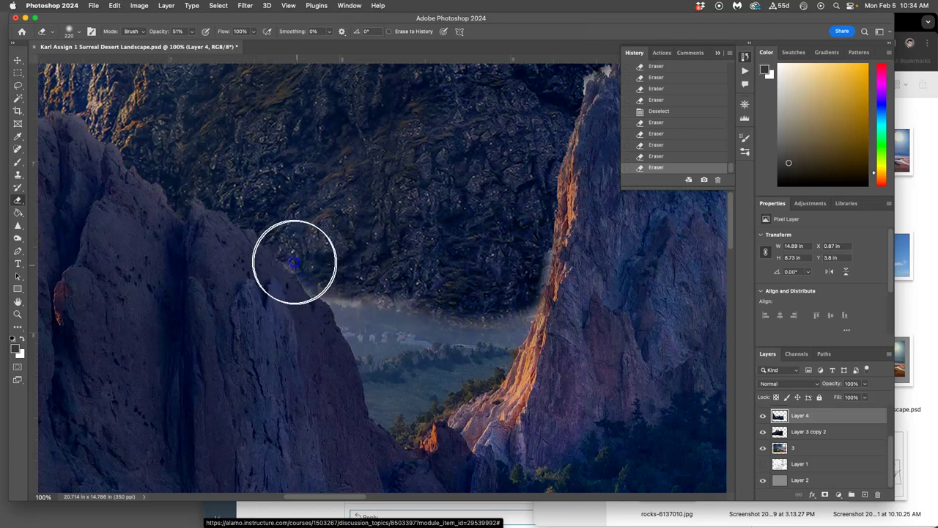
left_click(414, 305)
Revert the unmasked eraser strokes and go back to the history state where the valley selection is active.
key("super+z")
key("super+z")
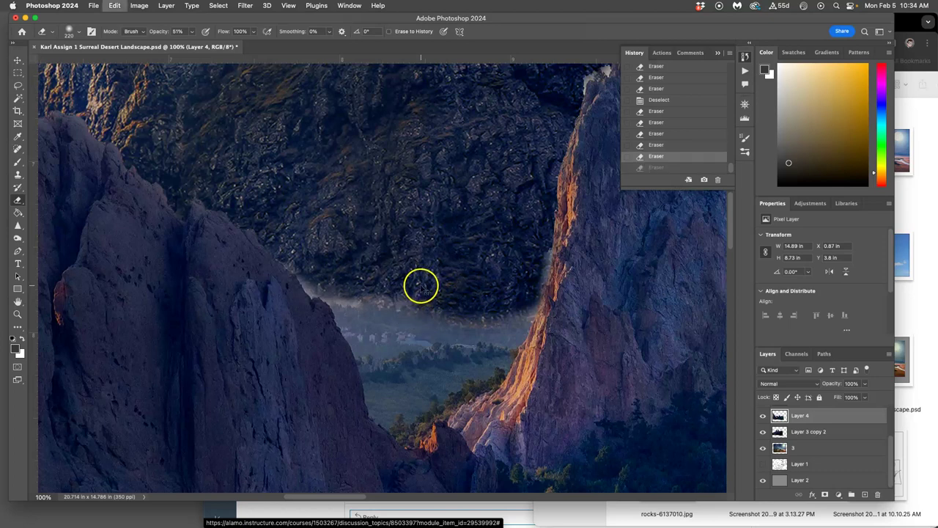
key("super+equal")
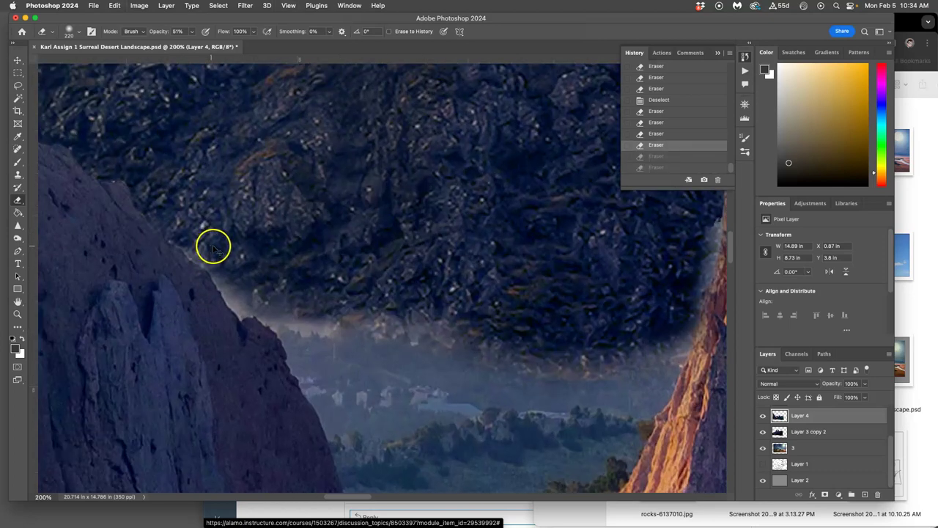
left_click(648, 100)
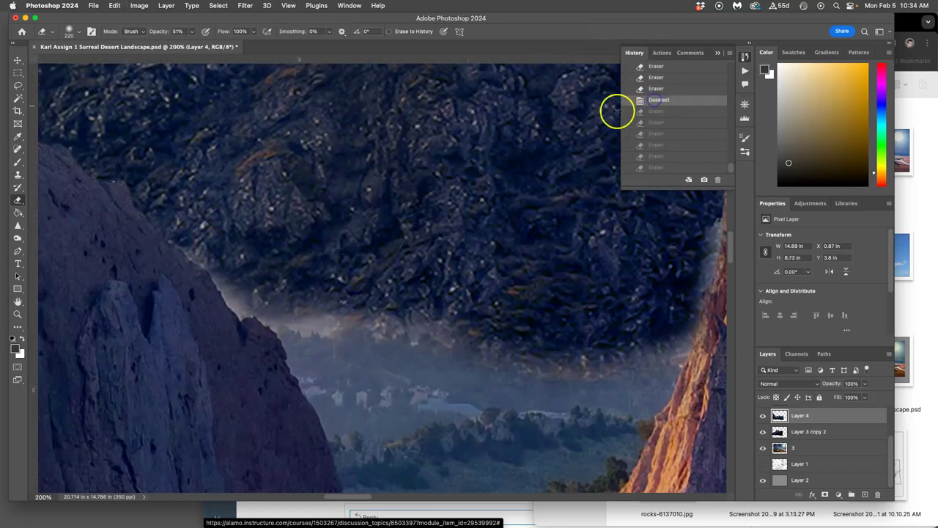
left_click(654, 89)
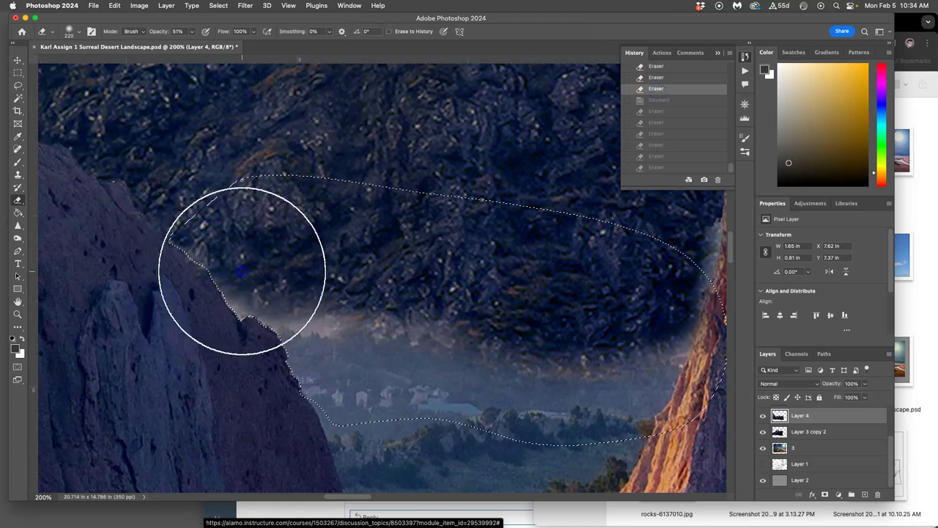
Erase more of the pale haze along the central rock's edge inside the valley selection, and deselect.
mouse_move(234, 276)
left_mouse_down()
mouse_move(191, 291)
mouse_move(177, 283)
mouse_move(185, 251)
mouse_move(266, 242)
mouse_move(313, 283)
mouse_move(262, 282)
mouse_move(338, 296)
mouse_move(268, 315)
mouse_move(382, 327)
mouse_move(286, 339)
mouse_move(319, 308)
mouse_move(546, 339)
left_mouse_up()
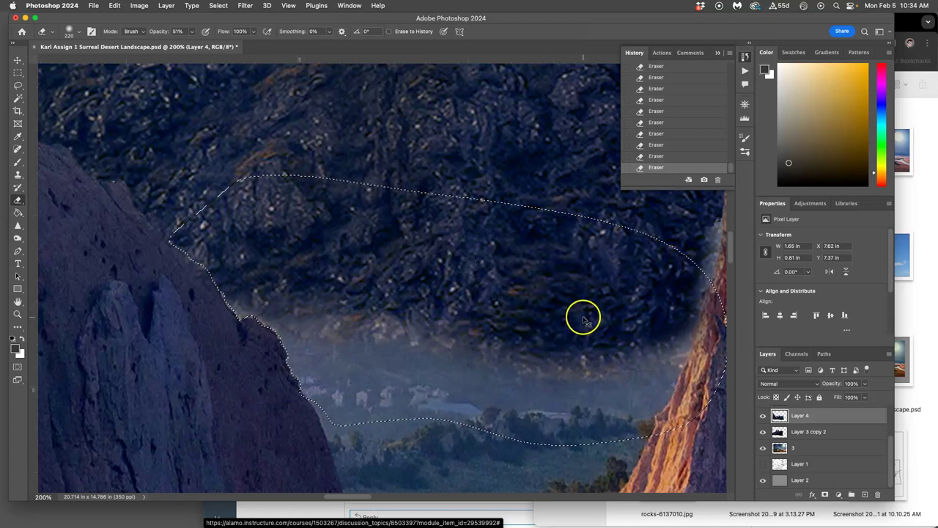
key("super+minus")
key("super+d")
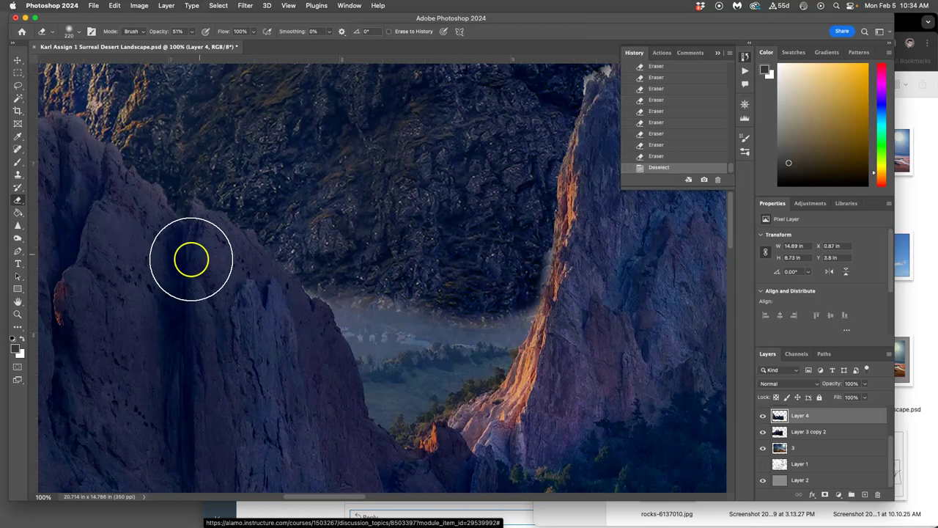
Darken the valley haze and the pale fringe beside the orange cliff with the Burn tool, midtones at 18% exposure.
left_click(17, 239)
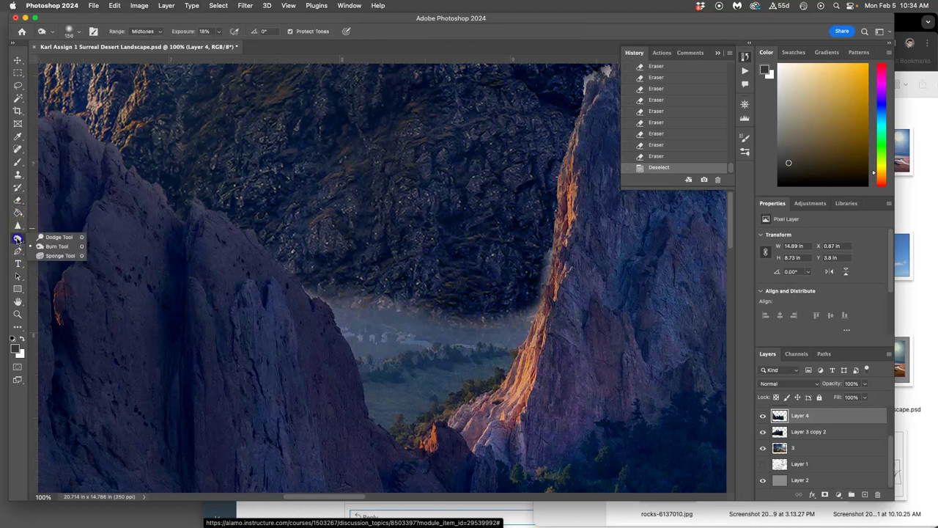
left_click(57, 246)
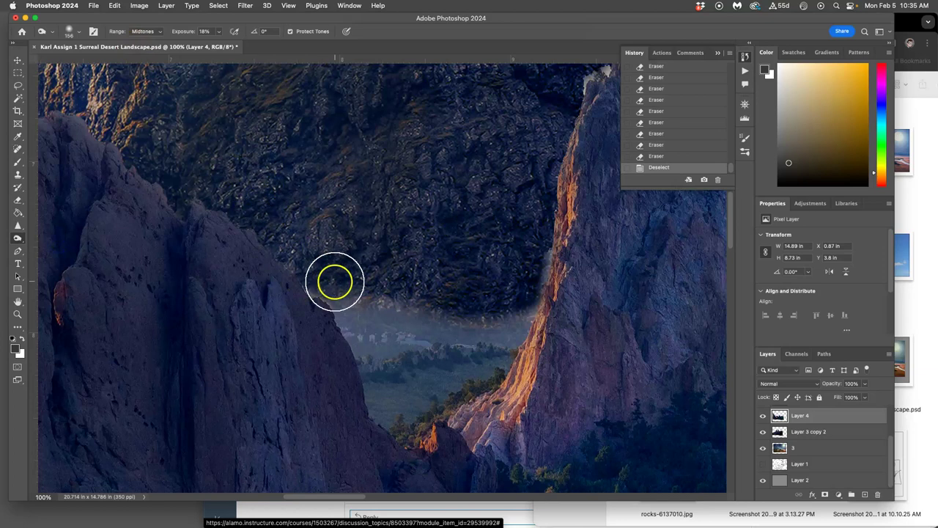
mouse_move(300, 280)
left_mouse_down()
mouse_move(383, 315)
mouse_move(342, 306)
mouse_move(343, 315)
mouse_move(373, 304)
mouse_move(462, 334)
left_mouse_up()
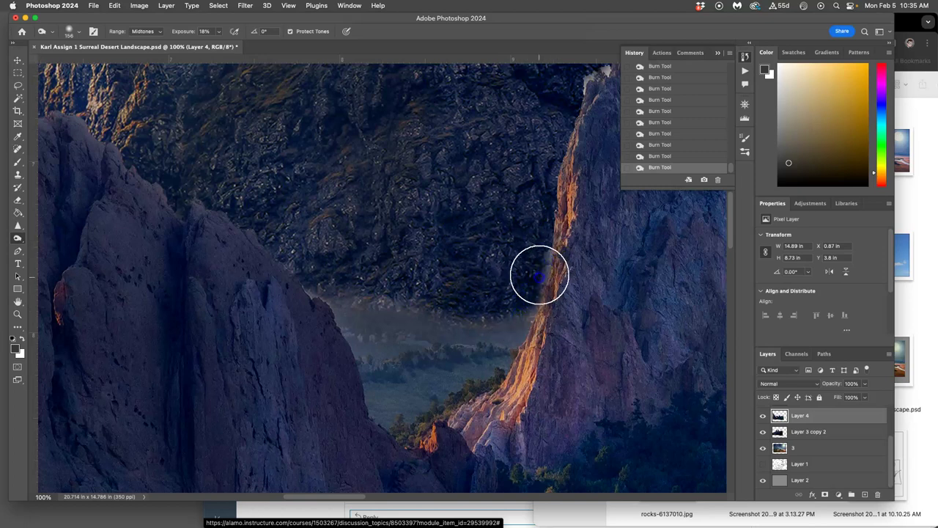
mouse_move(515, 261)
left_mouse_down()
mouse_move(447, 305)
mouse_move(329, 307)
mouse_move(379, 318)
mouse_move(364, 346)
mouse_move(370, 434)
left_mouse_up()
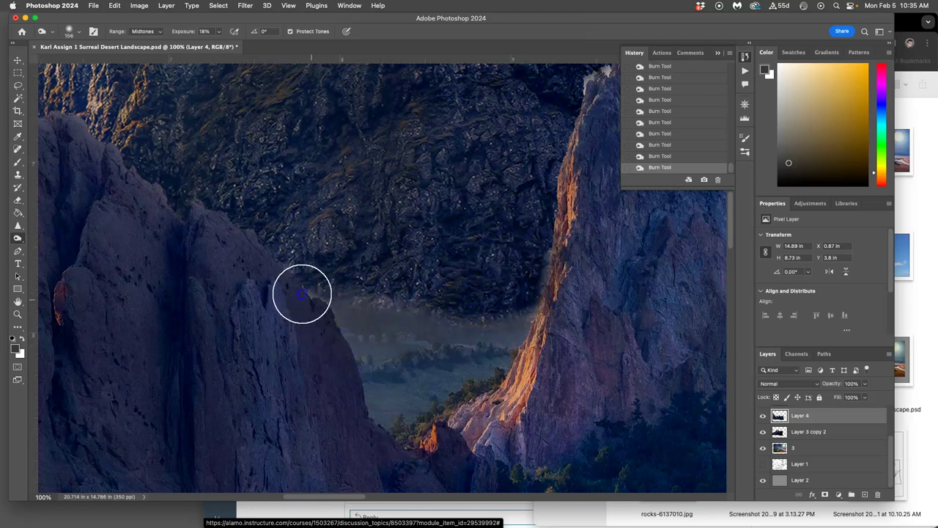
left_click_drag(366, 377, 473, 399)
mouse_move(427, 357)
left_mouse_down()
mouse_move(408, 347)
mouse_move(435, 348)
left_mouse_up()
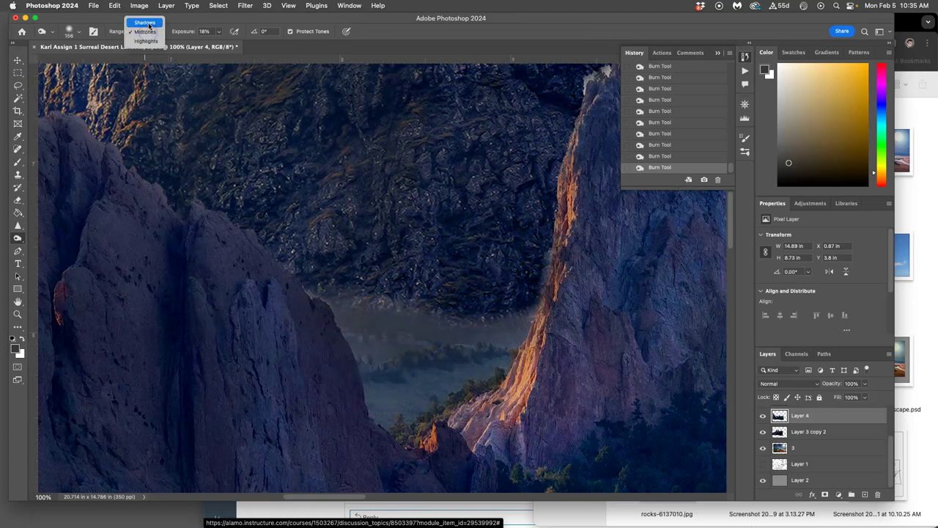